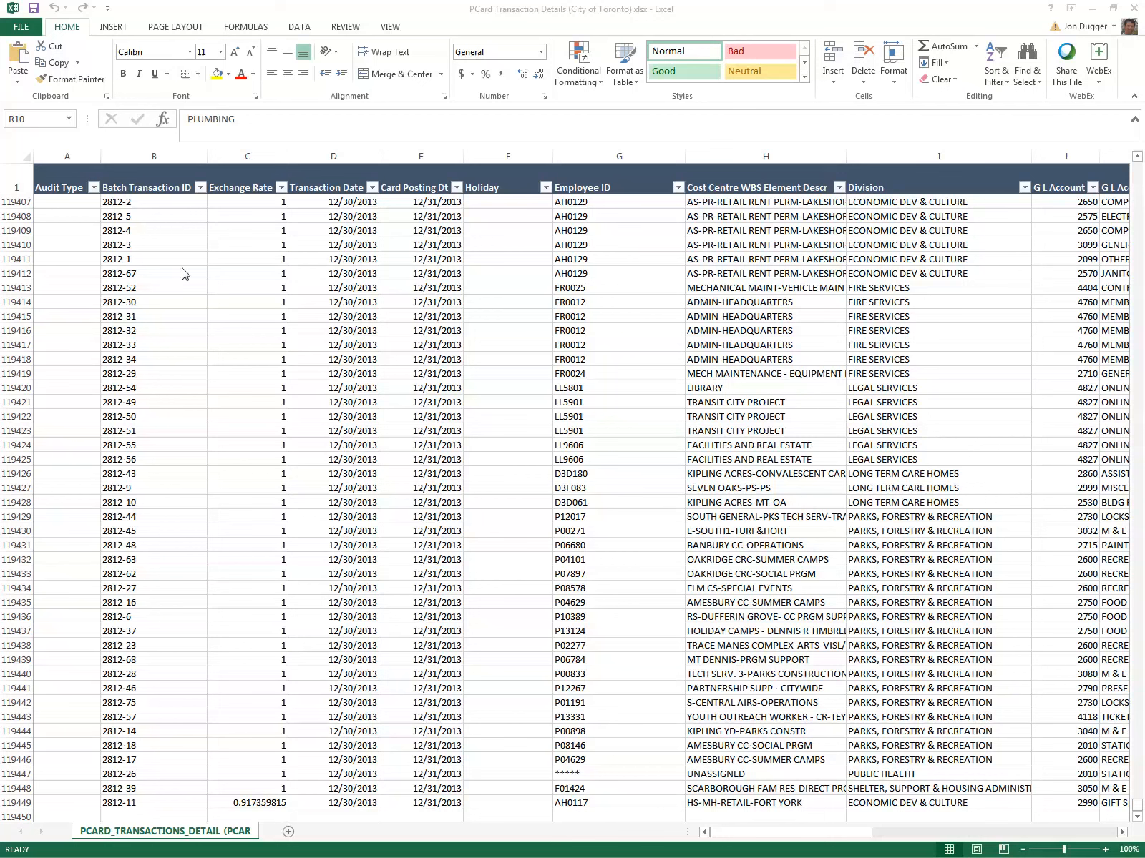
Step: Review the batch ID, transaction date, employee ID, division, merchant, purpose and amount columns of the PCard transaction sheet
{"action": "left_click_drag", "start_coordinate": [151, 201], "coordinate": [153, 323]}
{"action": "left_click_drag", "start_coordinate": [336, 203], "coordinate": [336, 289]}
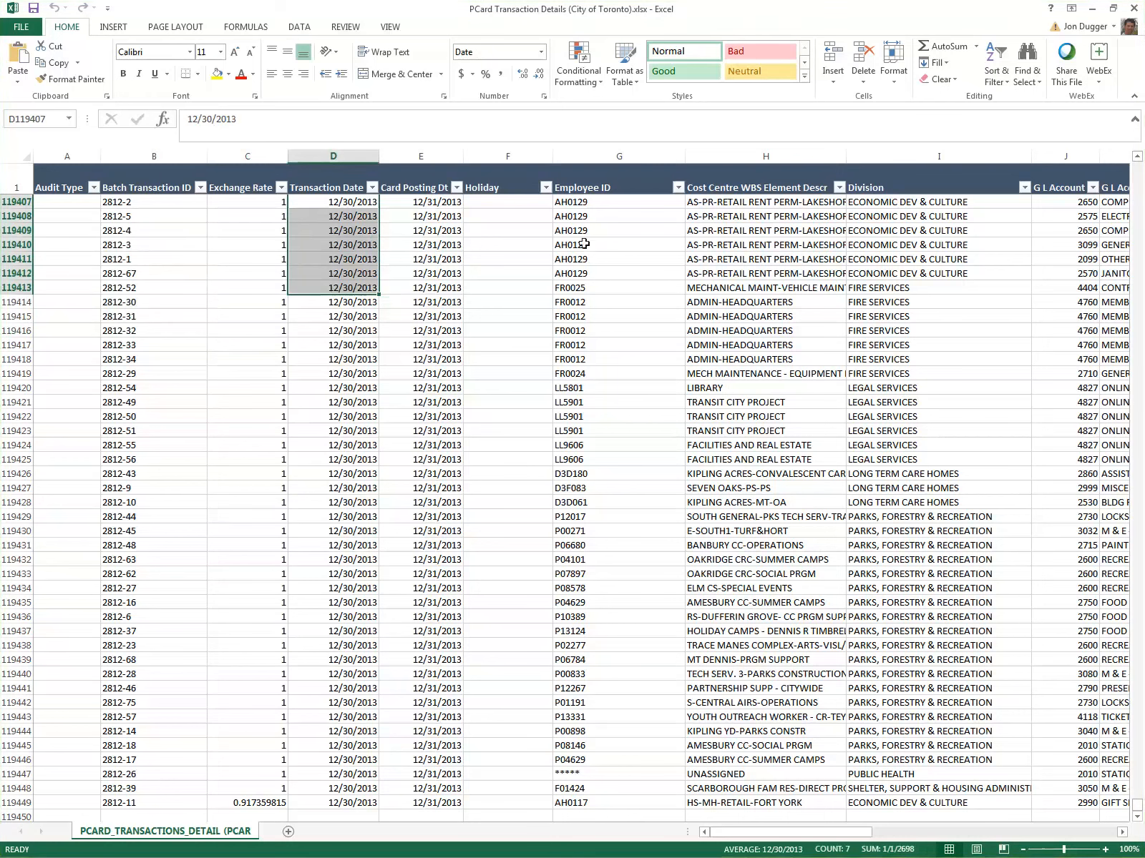
{"action": "left_click_drag", "start_coordinate": [584, 244], "coordinate": [594, 419]}
{"action": "left_click", "coordinate": [605, 301]}
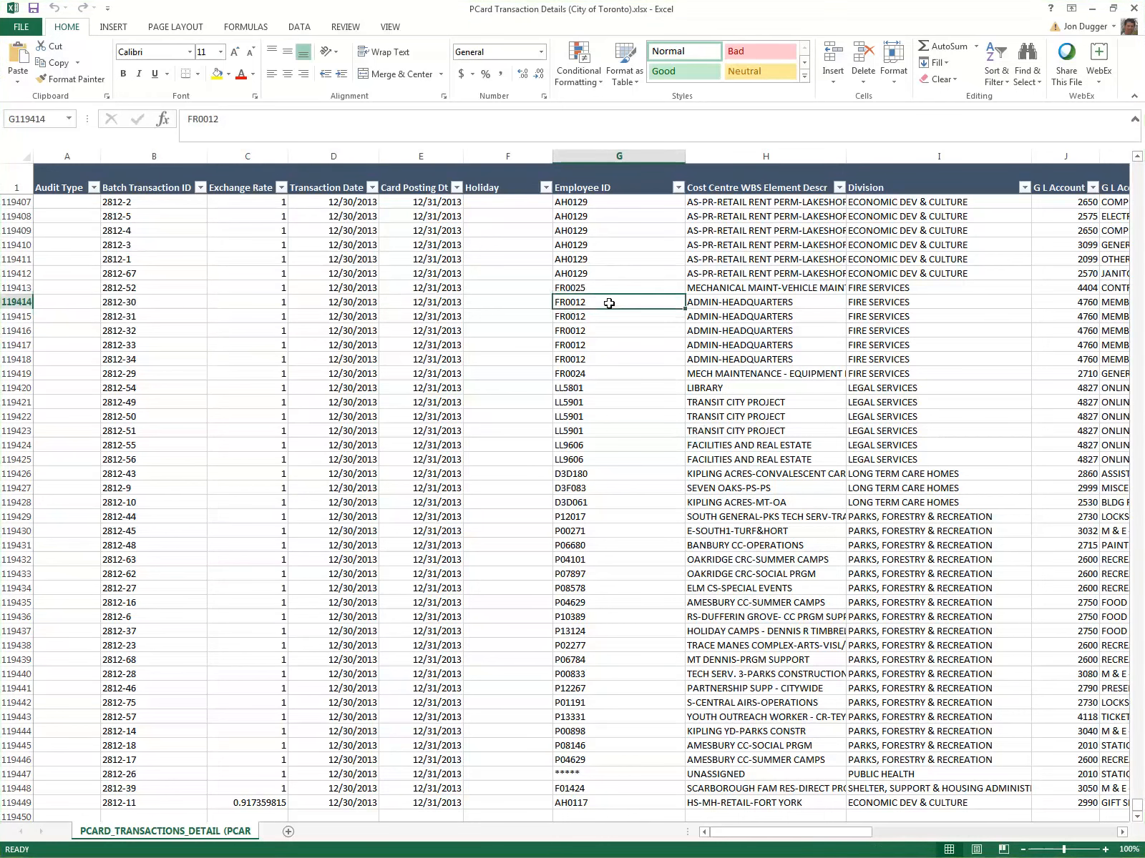
{"action": "left_click", "coordinate": [594, 218]}
{"action": "left_click_drag", "start_coordinate": [869, 206], "coordinate": [869, 276]}
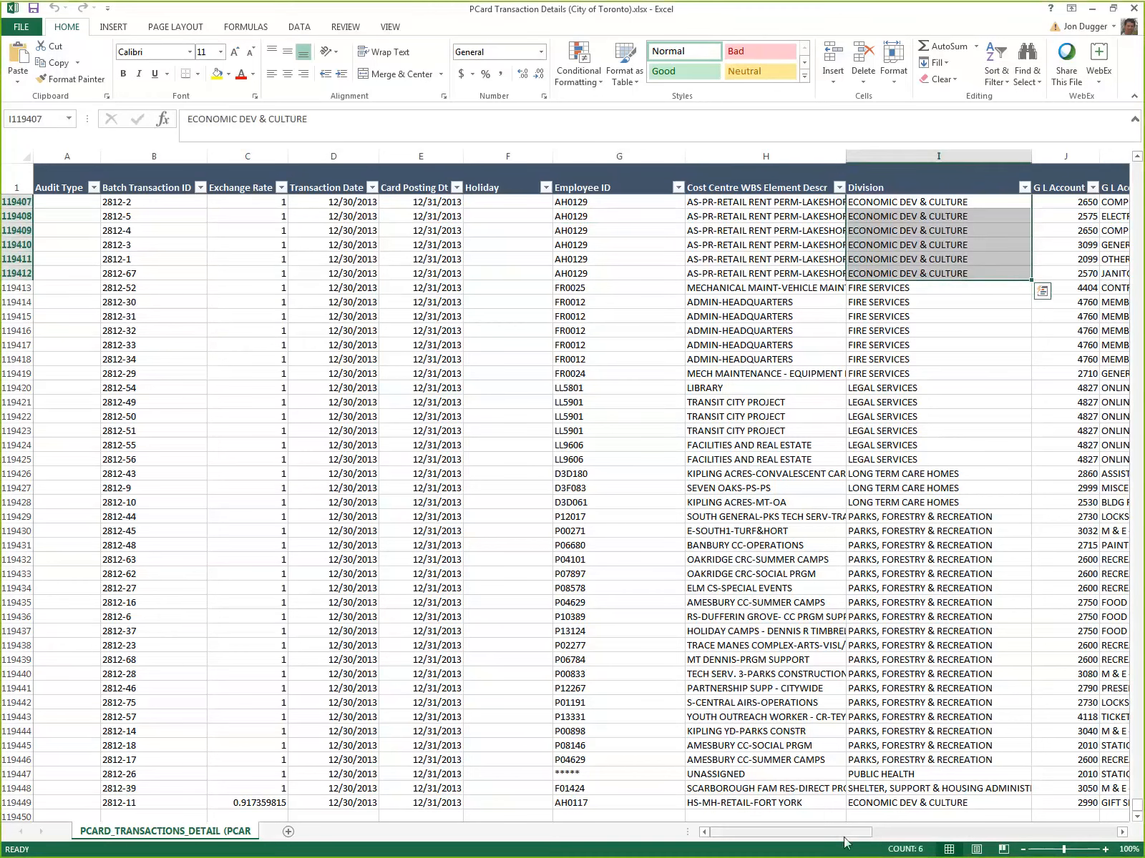
{"action": "left_click_drag", "start_coordinate": [844, 834], "coordinate": [1026, 844]}
{"action": "left_click", "coordinate": [930, 459]}
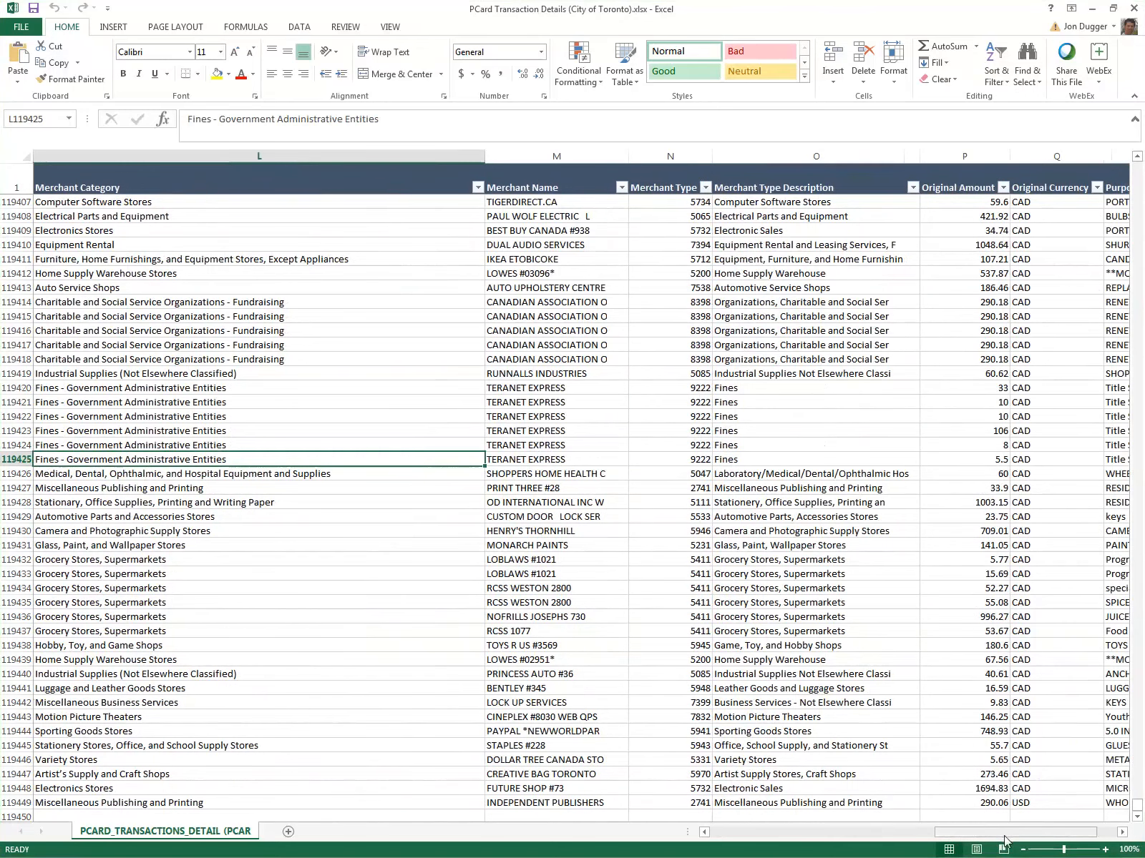
{"action": "left_click_drag", "start_coordinate": [1005, 837], "coordinate": [1017, 834]}
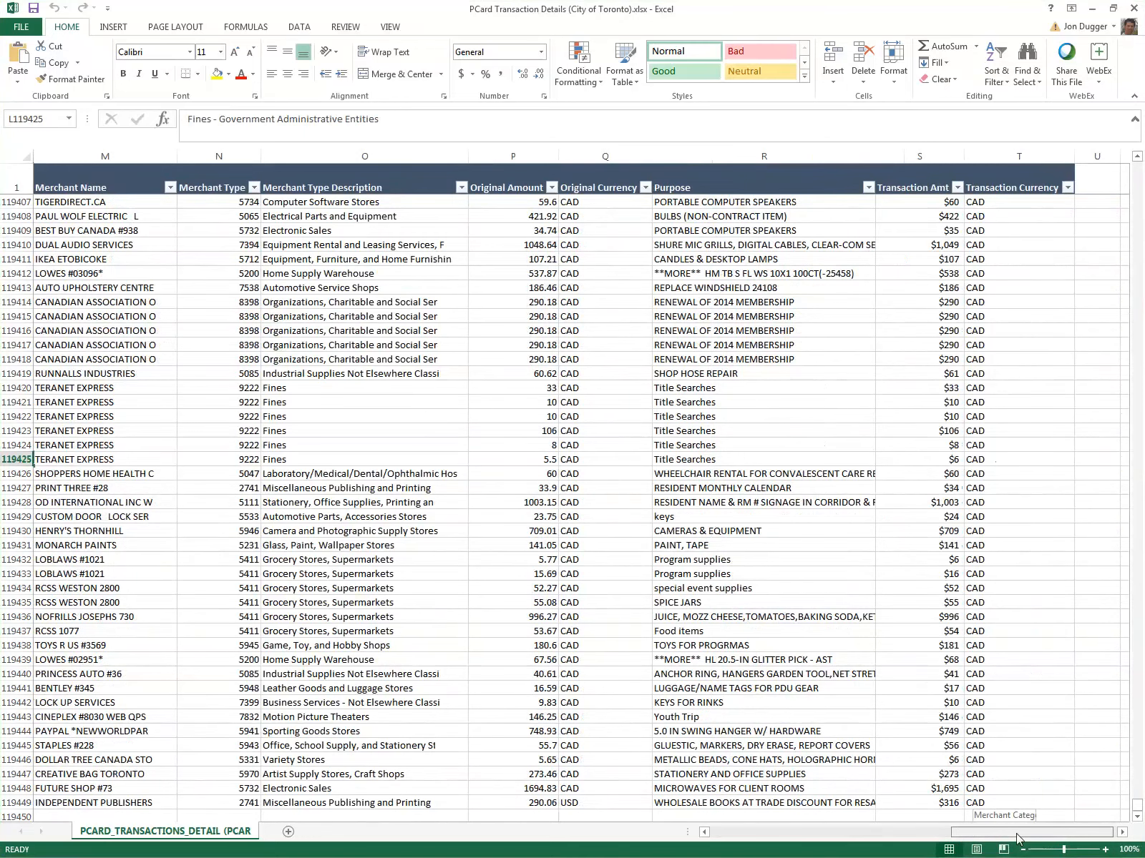
{"action": "left_click_drag", "start_coordinate": [1019, 839], "coordinate": [623, 583]}
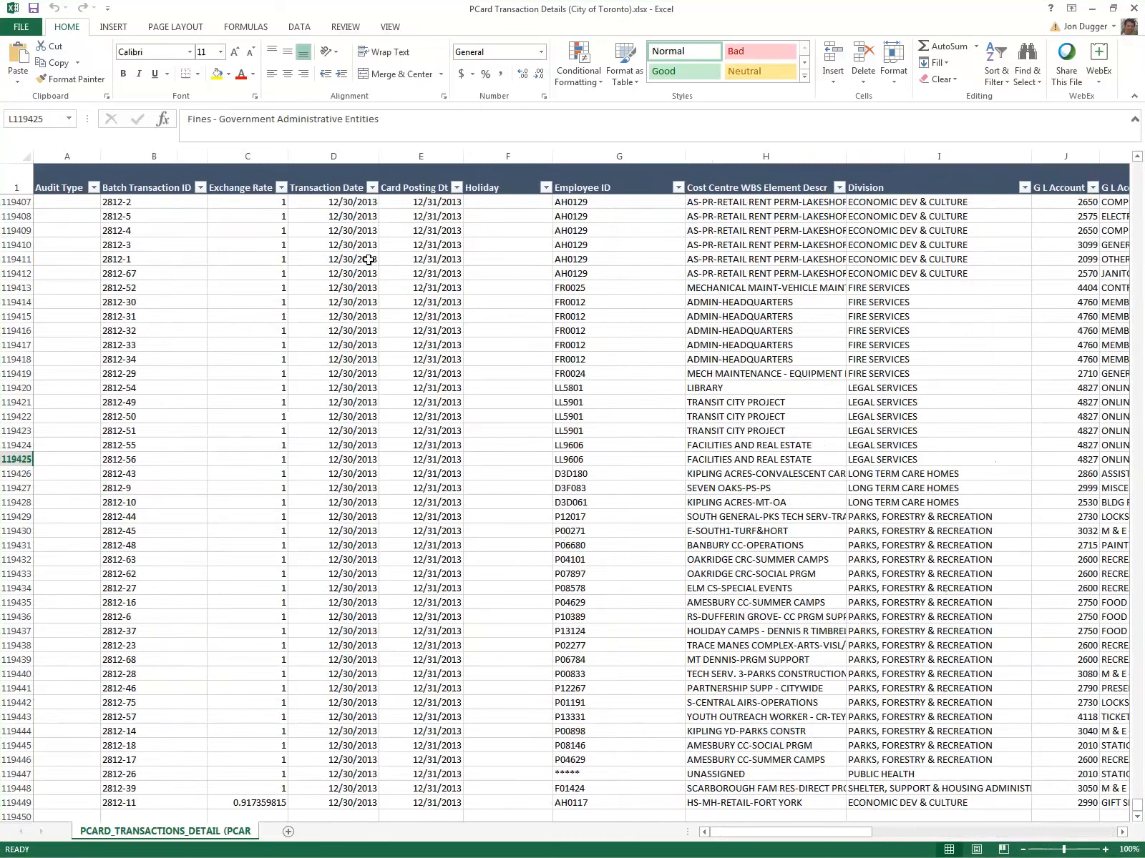
Step: Examine the years, the 2013 months and the January days offered in the Transaction Date filter, without applying one
{"action": "left_click", "coordinate": [330, 186]}
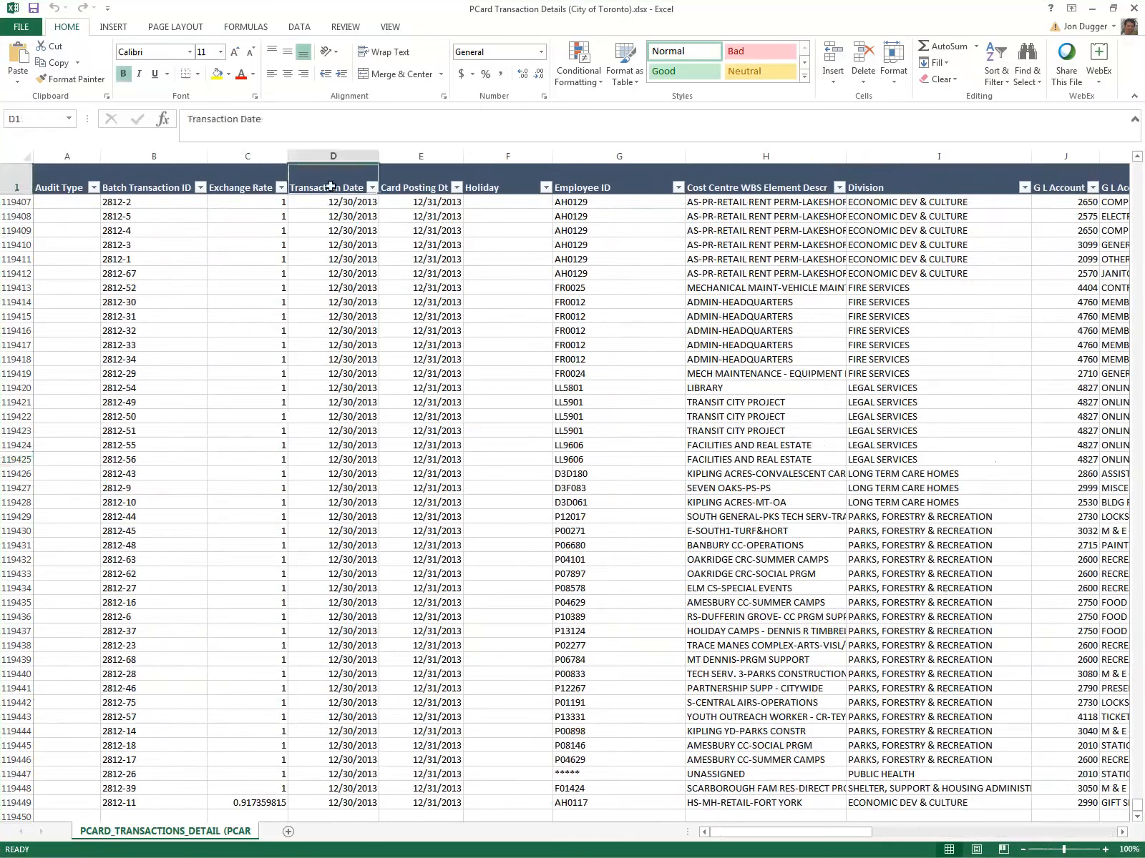
{"action": "left_click", "coordinate": [371, 189]}
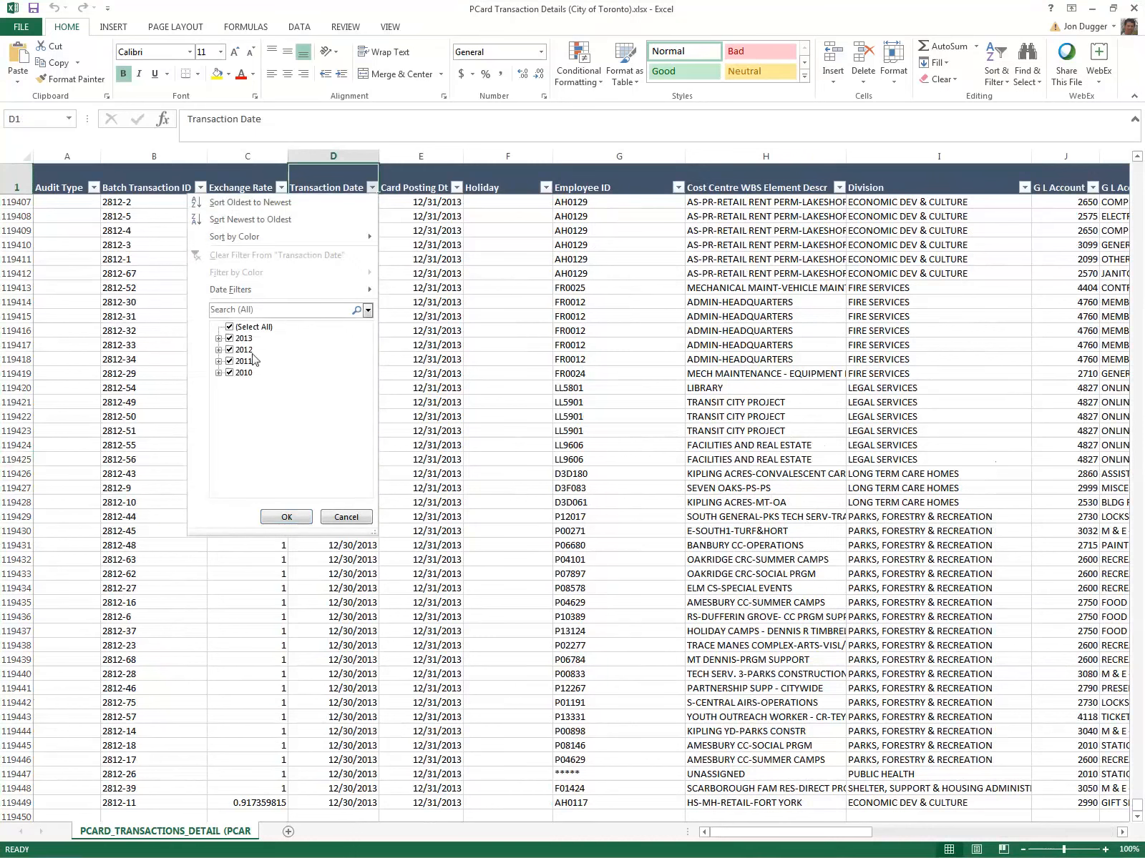
{"action": "left_click", "coordinate": [219, 338]}
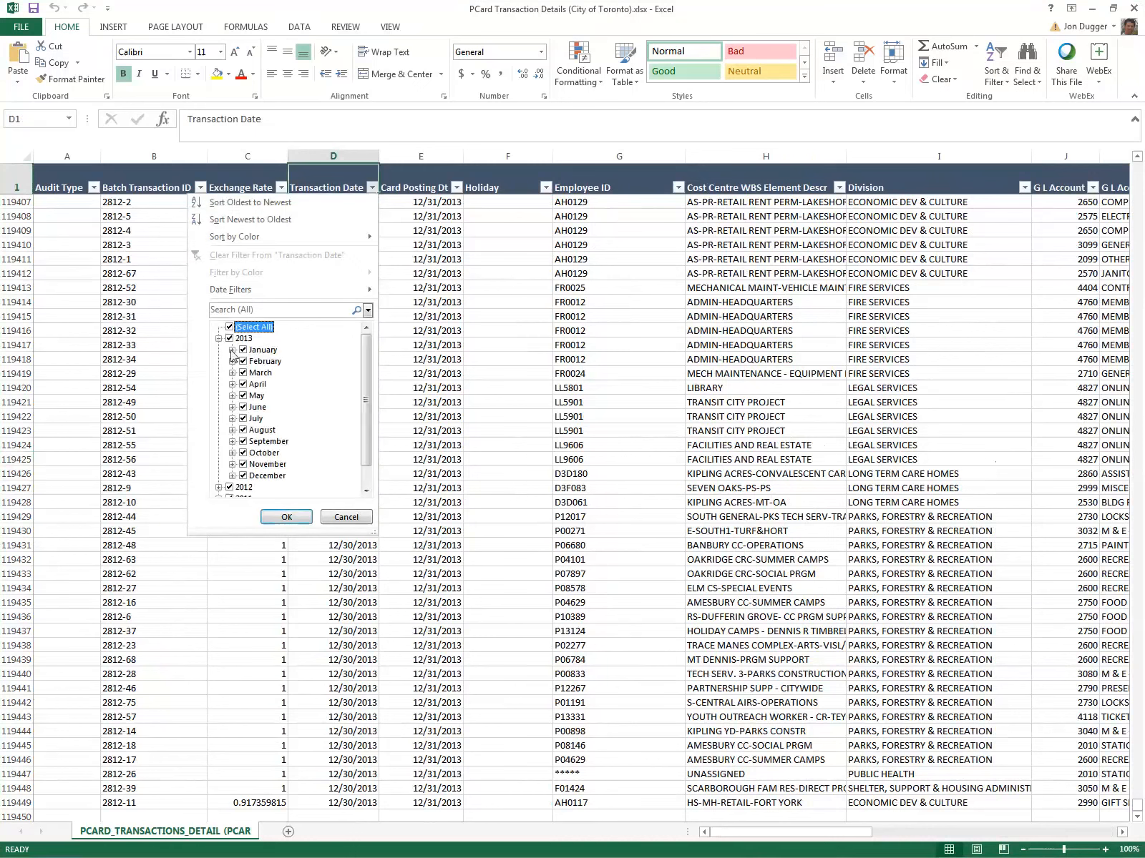
{"action": "left_click", "coordinate": [232, 350]}
{"action": "scroll", "coordinate": [259, 385], "scroll_direction": "down", "scroll_amount": 7}
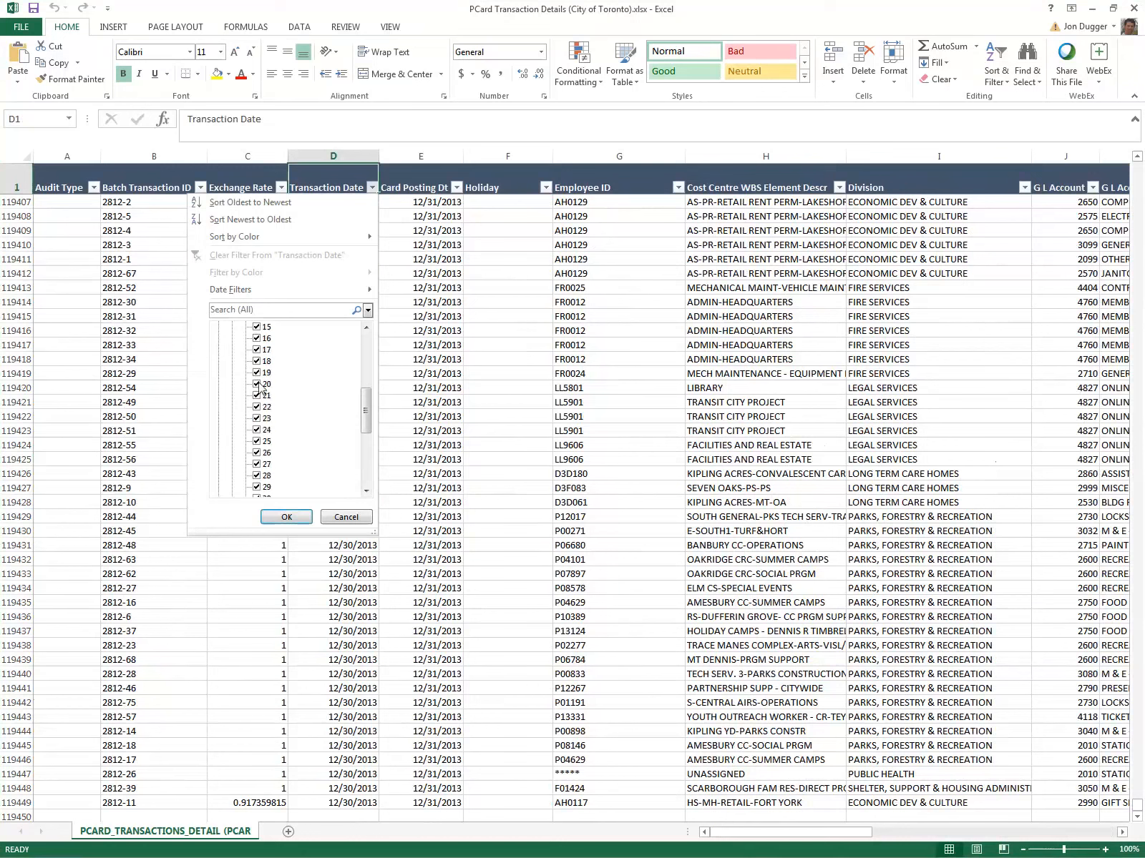
{"action": "scroll", "coordinate": [261, 391], "scroll_direction": "down", "scroll_amount": 1}
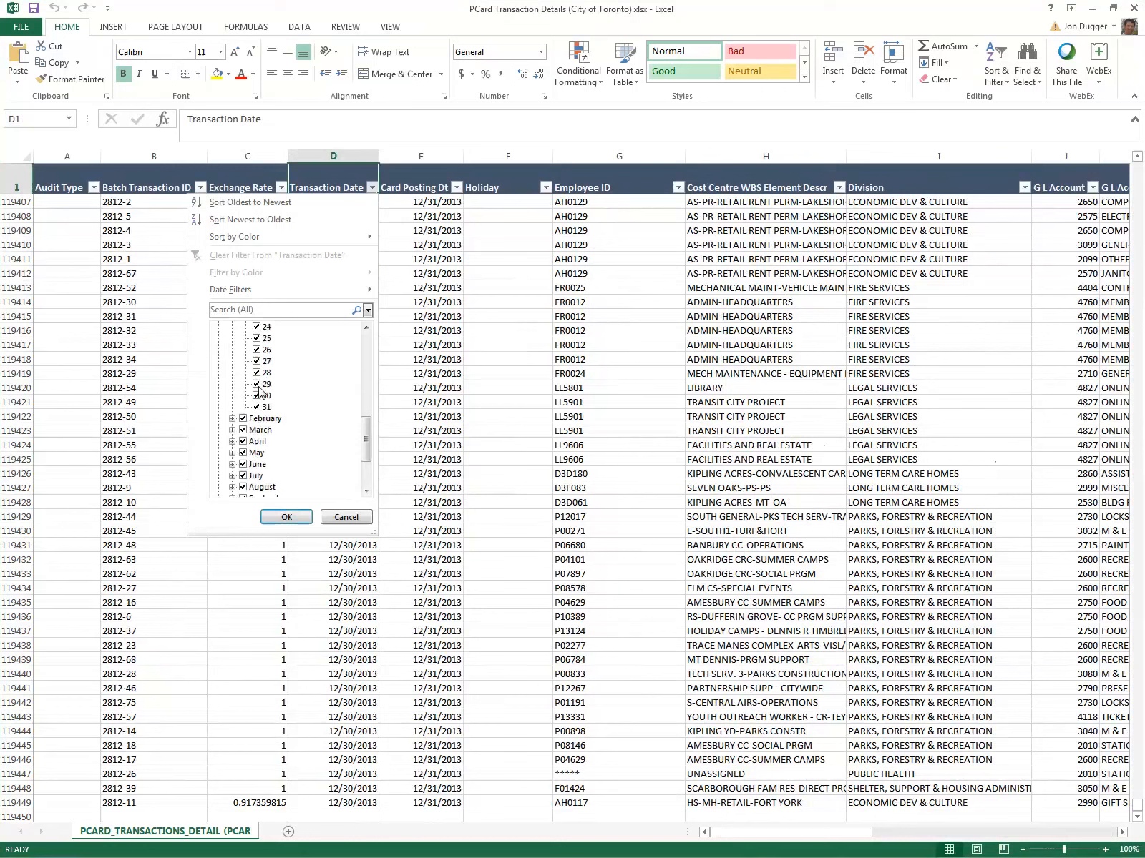
{"action": "scroll", "coordinate": [271, 422], "scroll_direction": "up", "scroll_amount": 1}
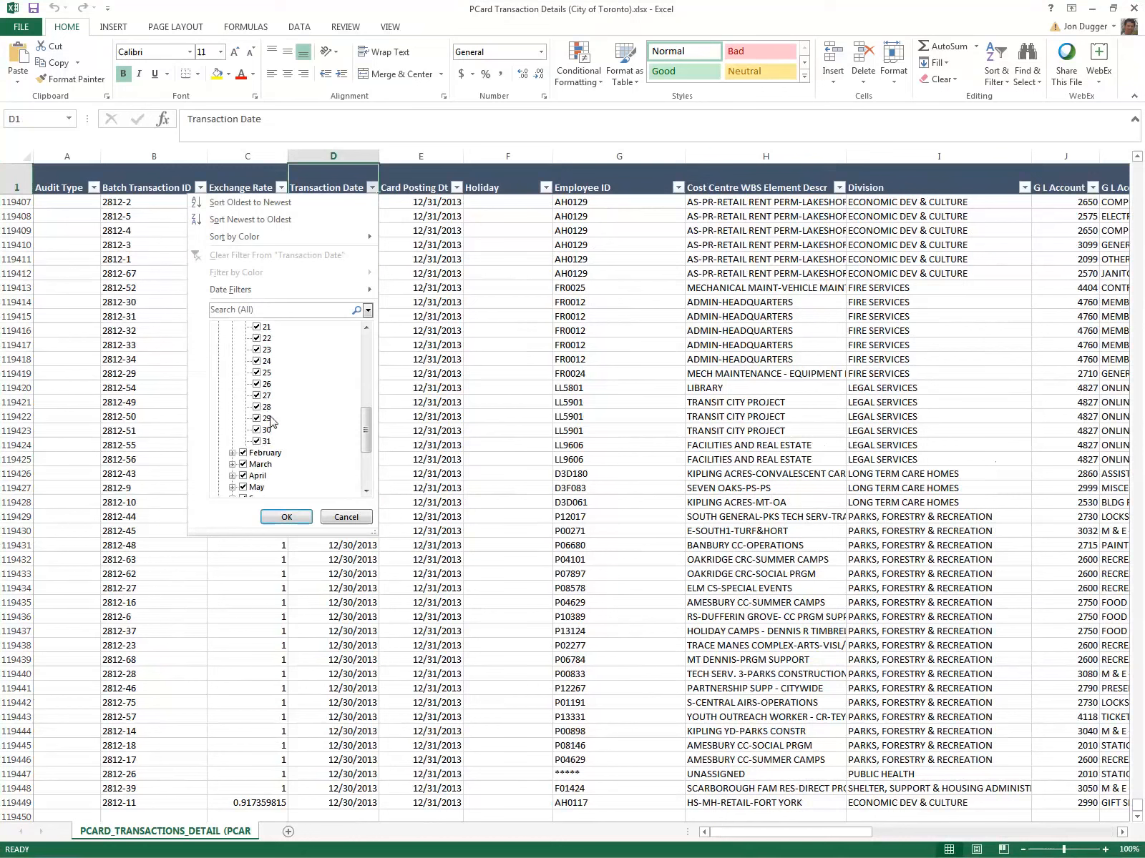
{"action": "scroll", "coordinate": [271, 422], "scroll_direction": "up", "scroll_amount": 7}
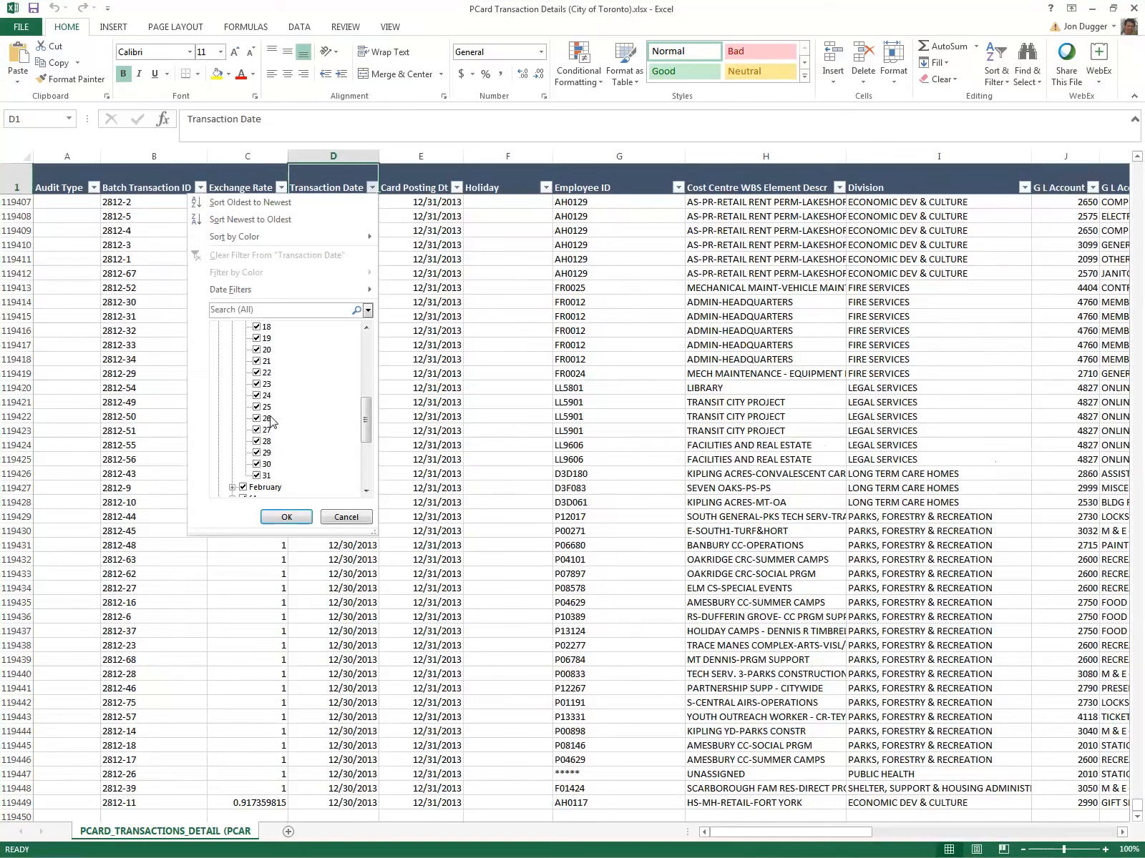
{"action": "scroll", "coordinate": [270, 422], "scroll_direction": "up", "scroll_amount": 1}
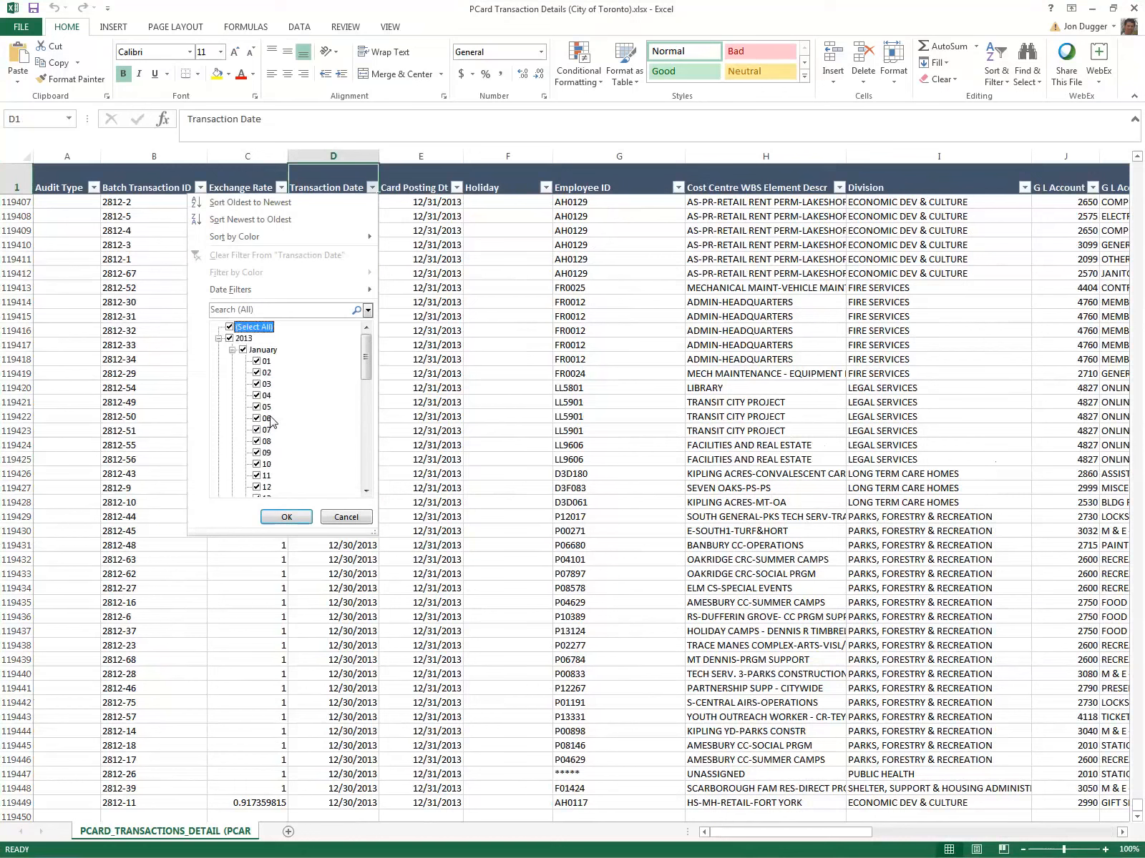
{"action": "left_click", "coordinate": [347, 517]}
{"action": "left_click", "coordinate": [354, 486]}
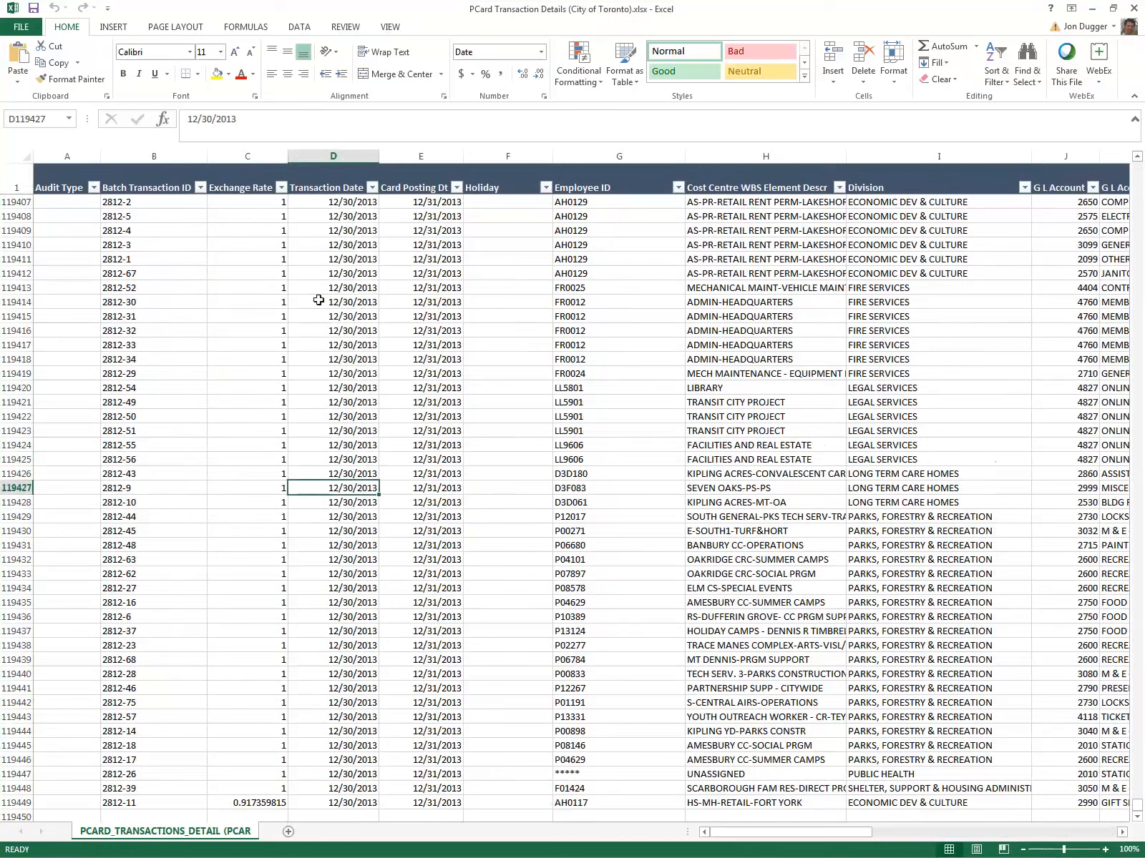
Step: Create a PivotTable of the transaction data on a new worksheet with Transaction Date as rows and Transaction Amt as values
{"action": "left_click", "coordinate": [114, 27]}
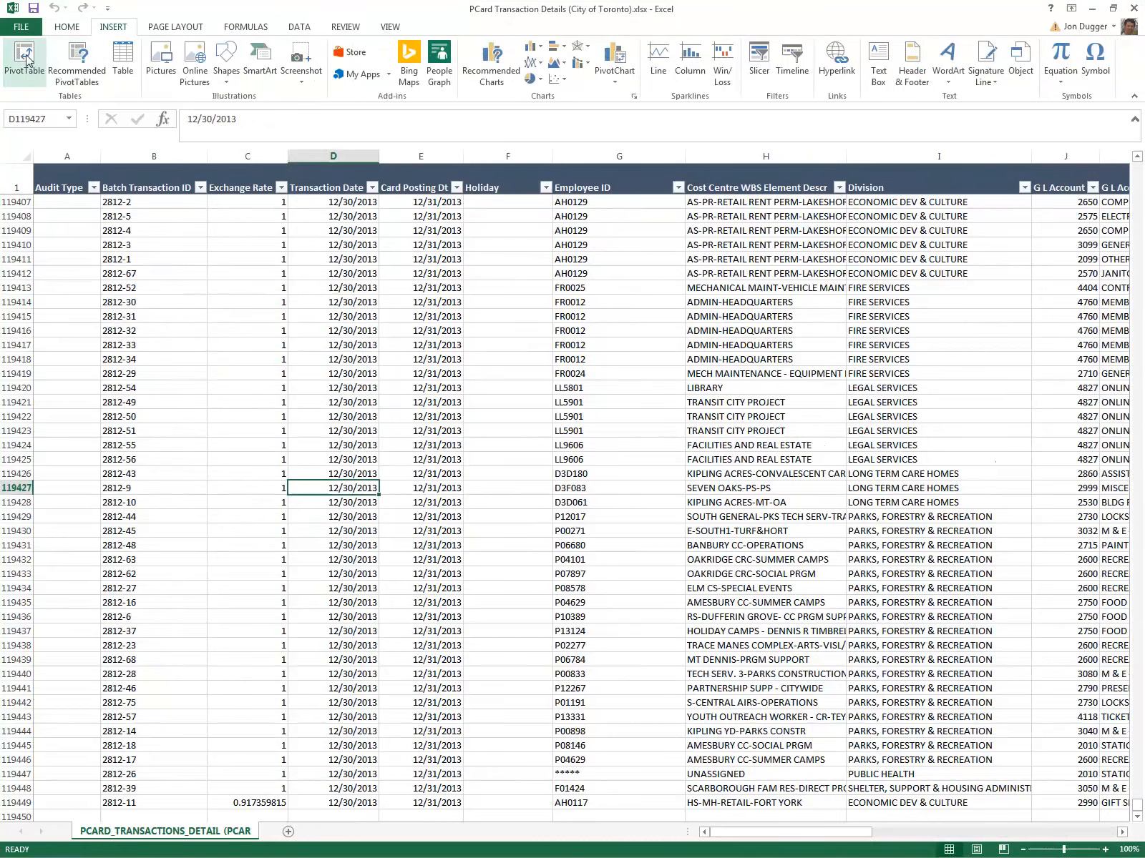
{"action": "left_click", "coordinate": [27, 60]}
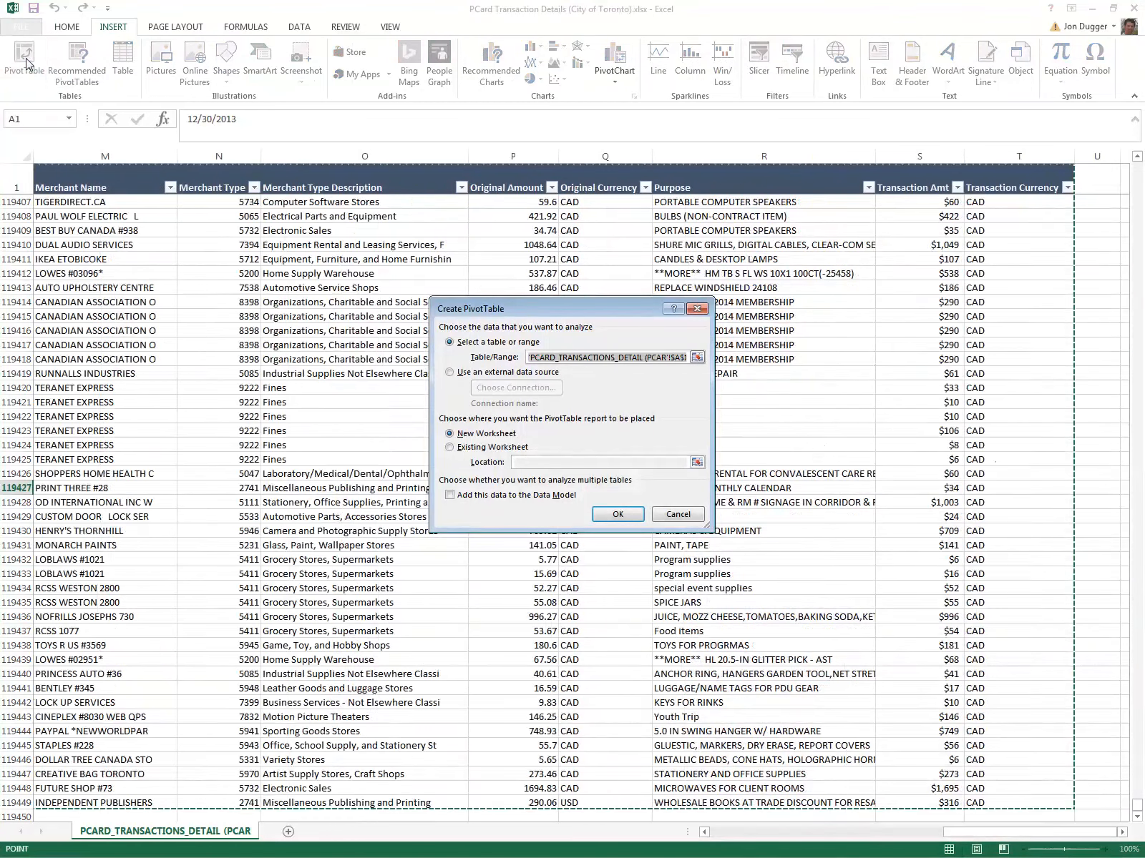
{"action": "left_click", "coordinate": [617, 514]}
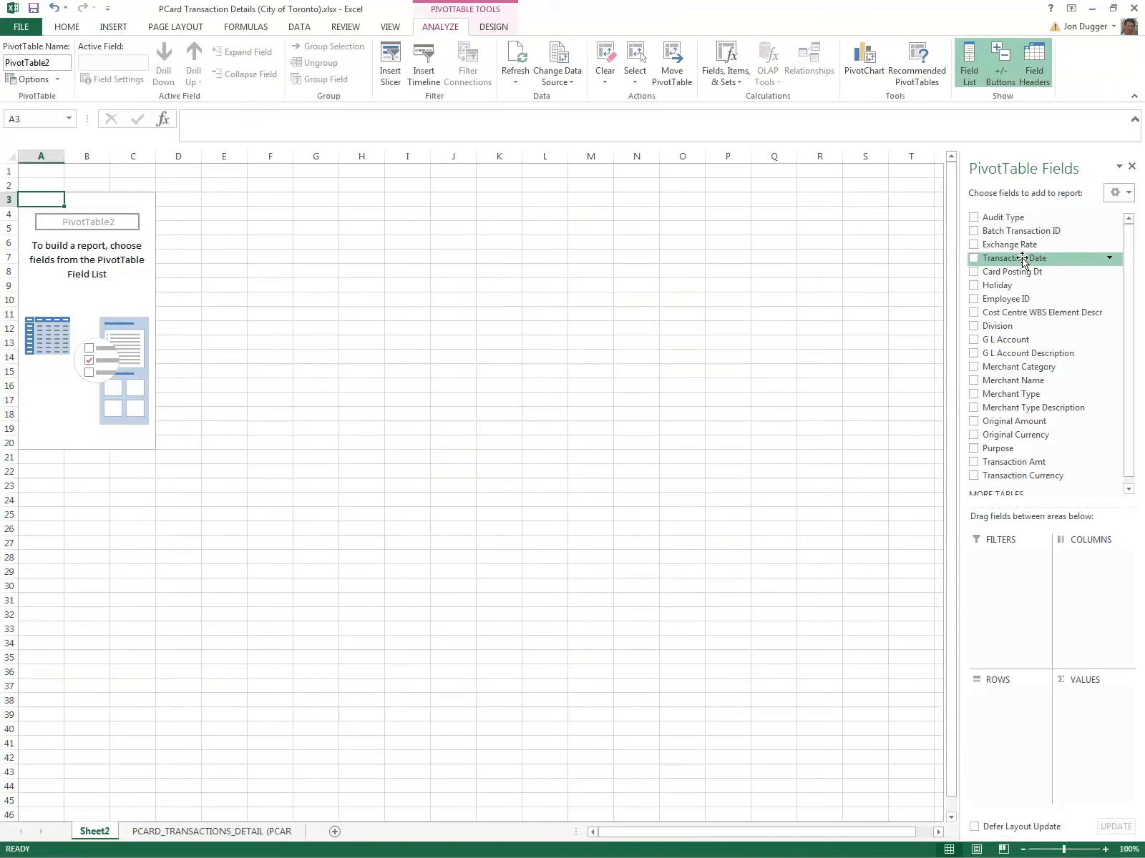
{"action": "left_click_drag", "start_coordinate": [1022, 261], "coordinate": [1022, 709]}
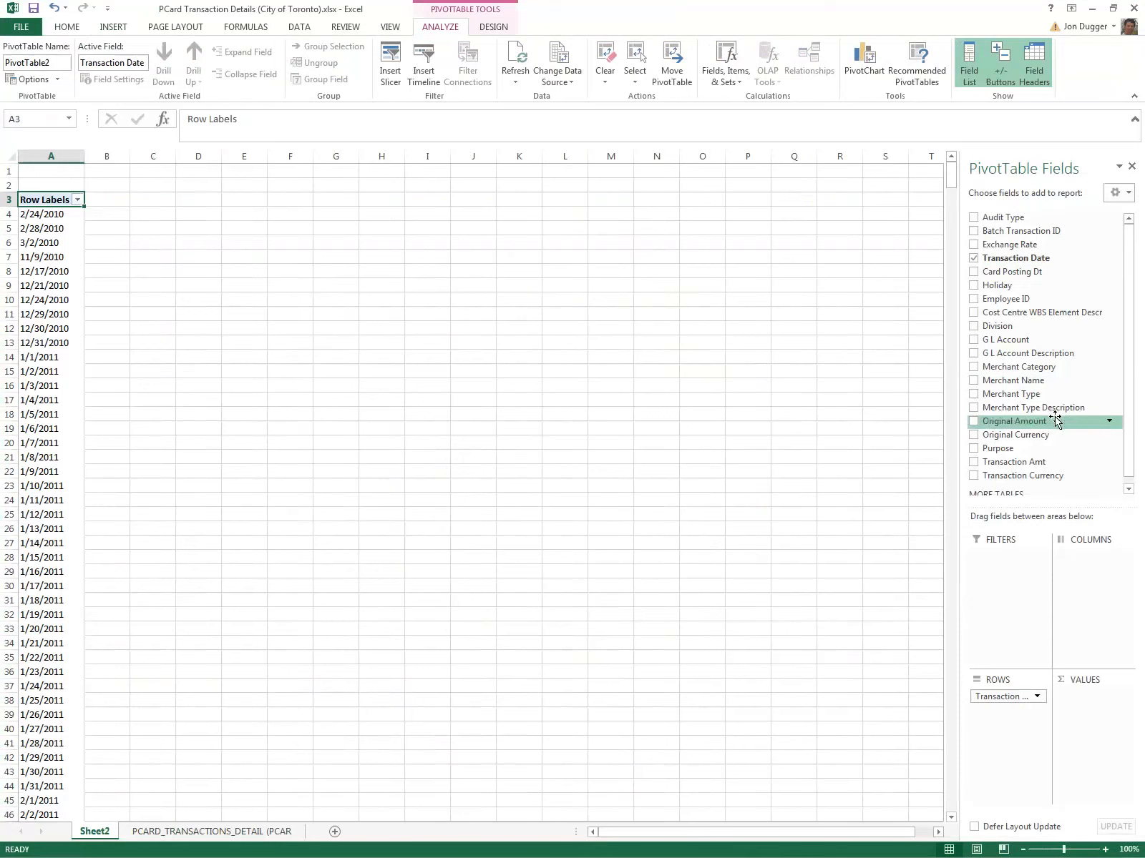
{"action": "left_click_drag", "start_coordinate": [1047, 463], "coordinate": [1070, 757]}
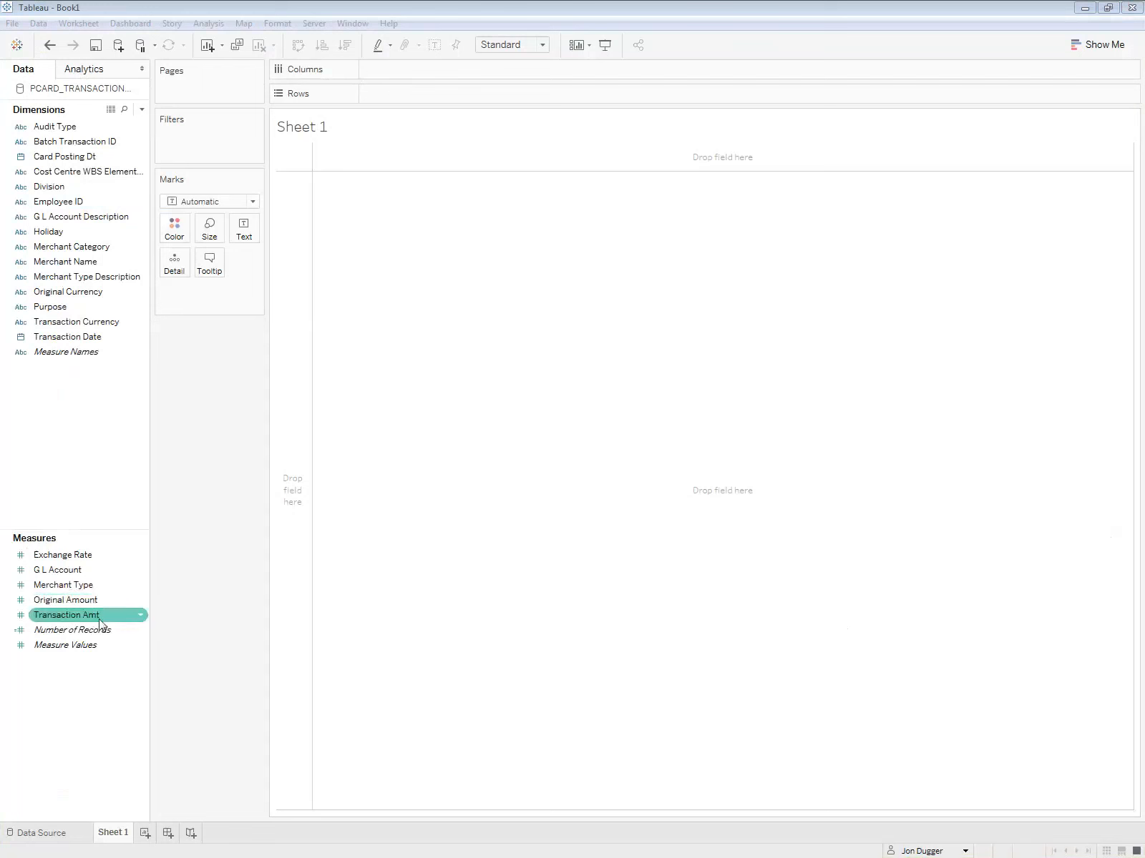
Step: Switch to Tableau and plot the sum of Transaction Amt on the rows of Sheet 1
{"action": "left_click_drag", "start_coordinate": [100, 624], "coordinate": [289, 456]}
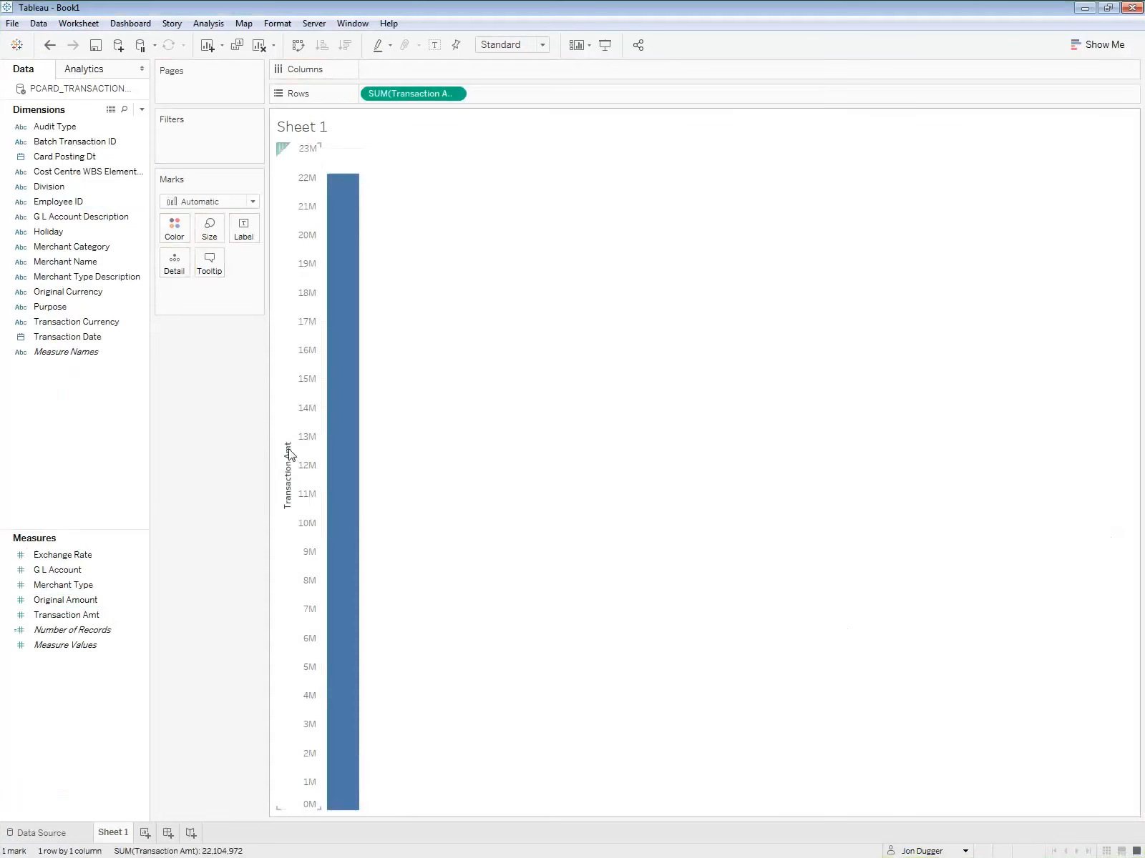
{"action": "mouse_move", "coordinate": [329, 449]}
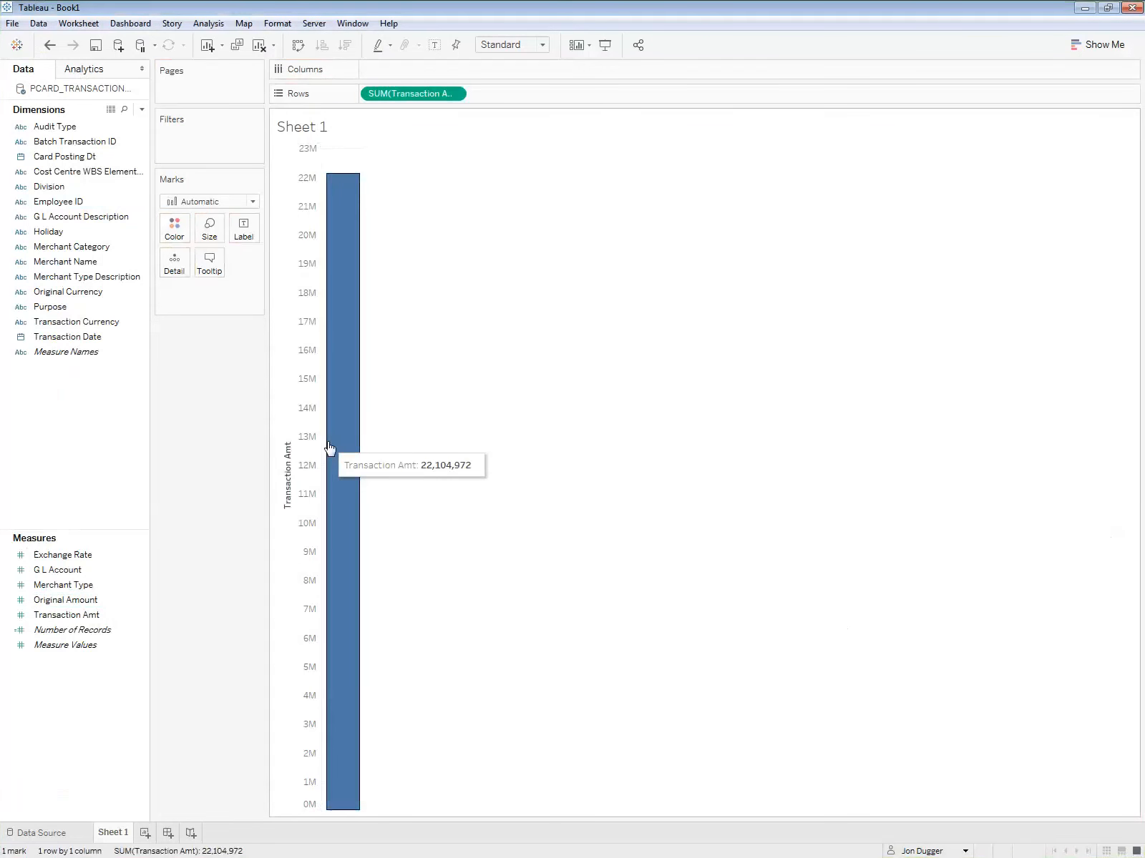
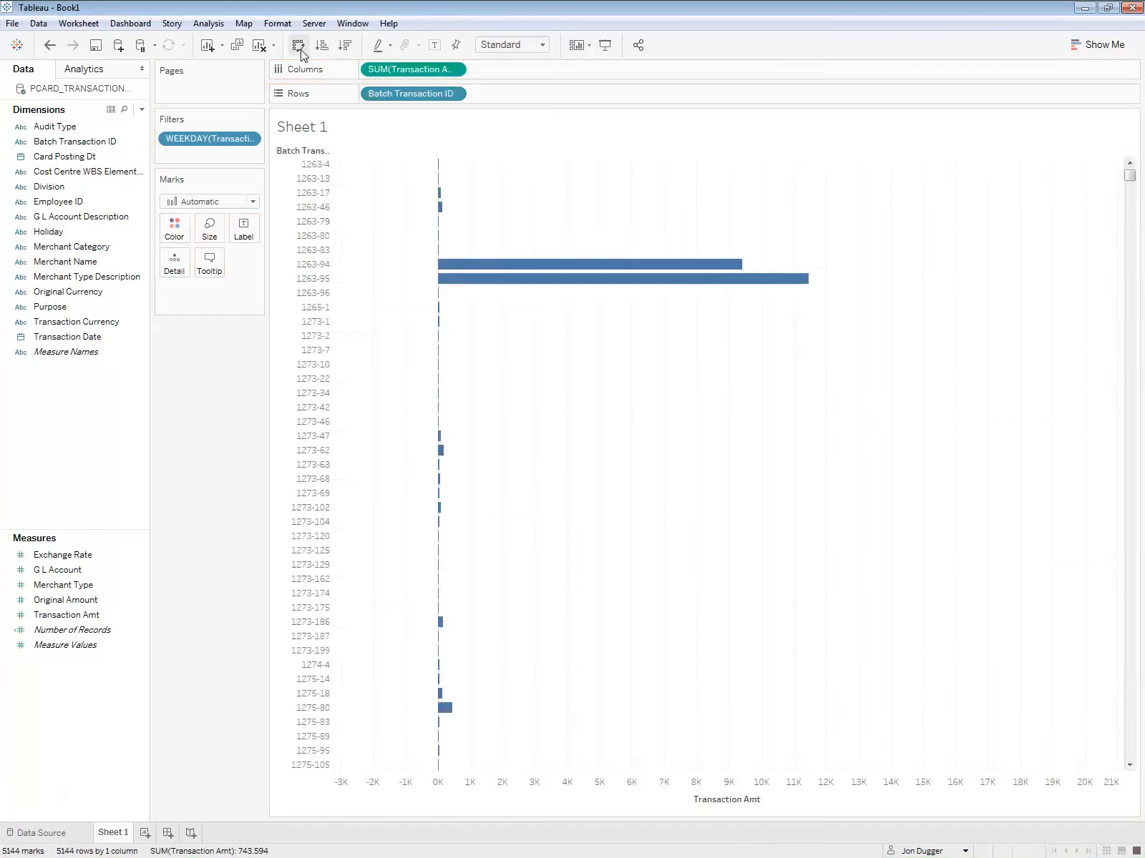
Step: Sort the batch transactions in descending order of Transaction Amt, colour the bars by Holiday, and inspect the New Year's Day bars
{"action": "left_click", "coordinate": [343, 44]}
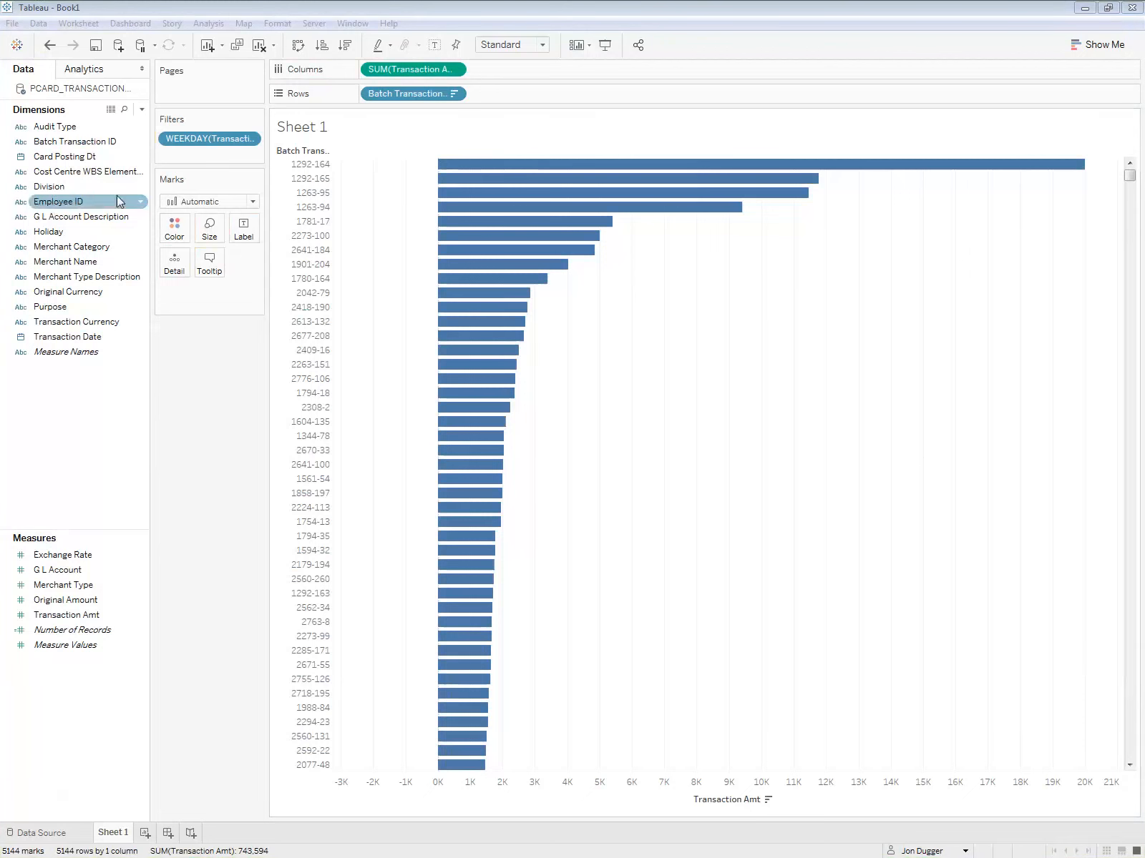
{"action": "left_click_drag", "start_coordinate": [60, 229], "coordinate": [175, 230]}
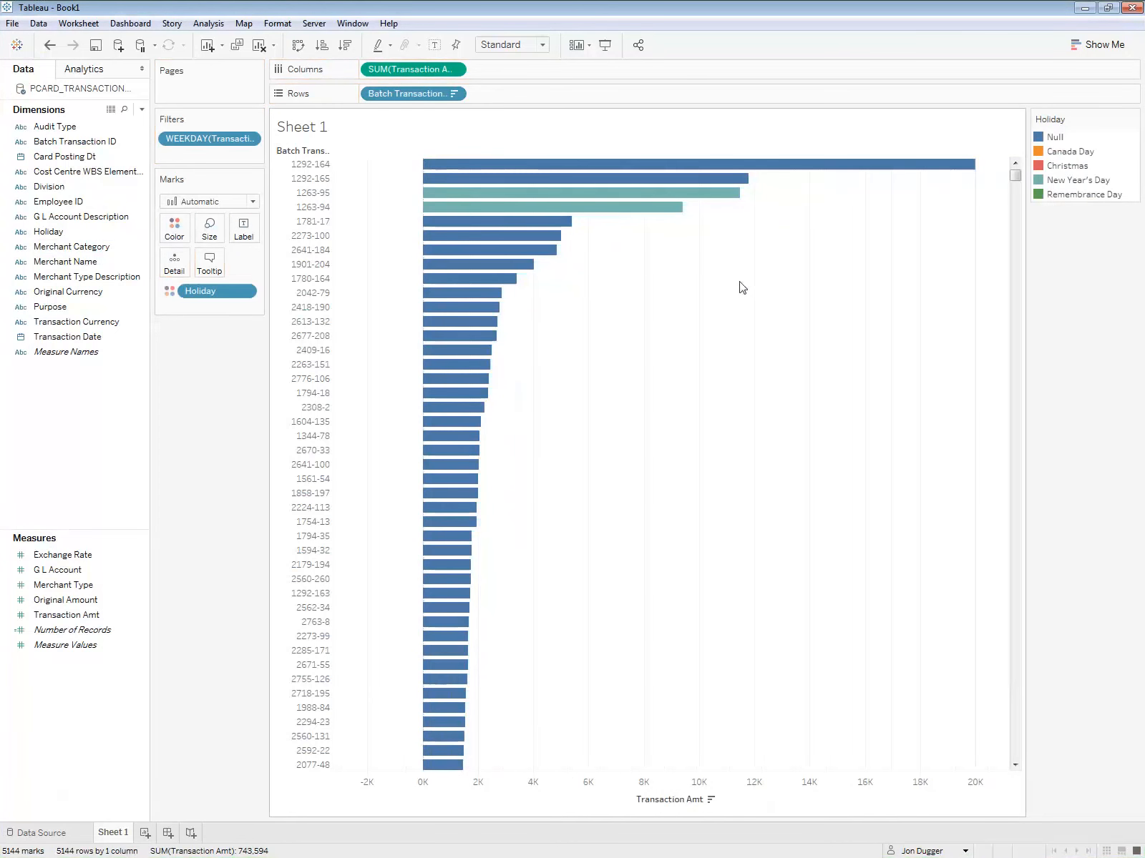
{"action": "mouse_move", "coordinate": [715, 206]}
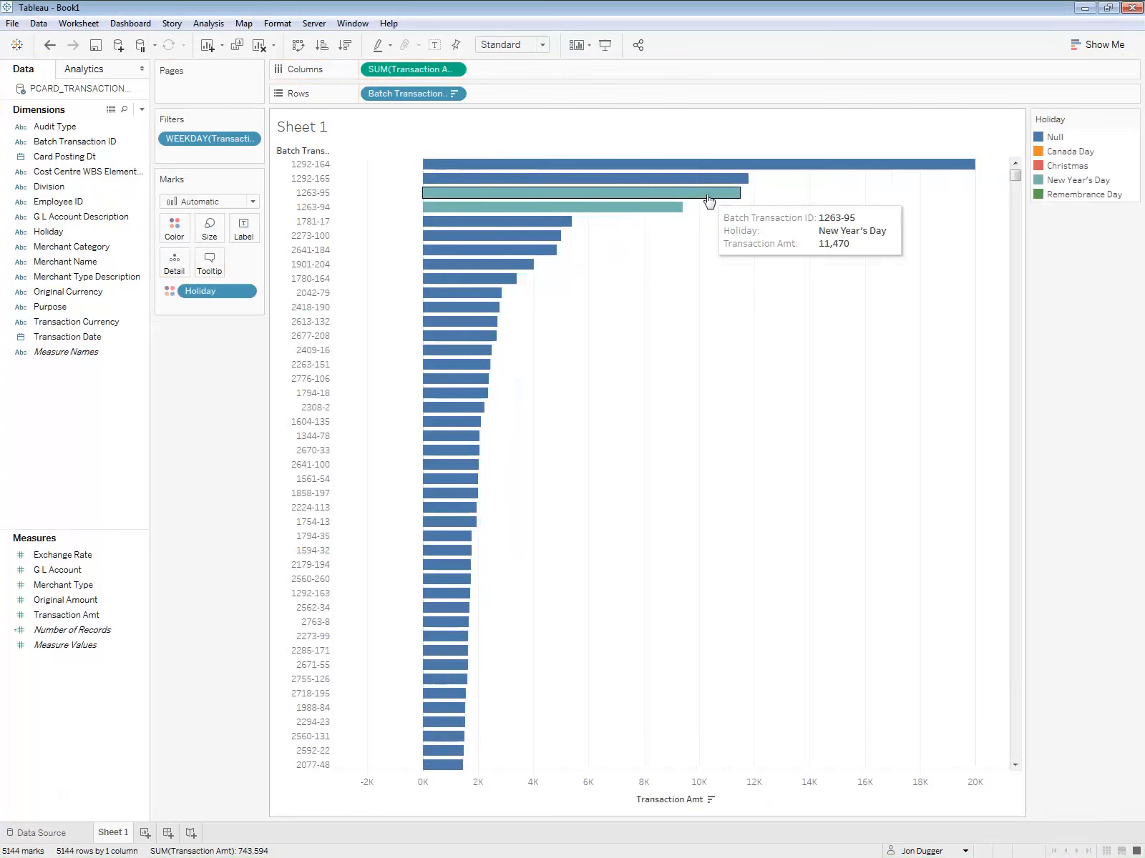
{"action": "mouse_move", "coordinate": [667, 212]}
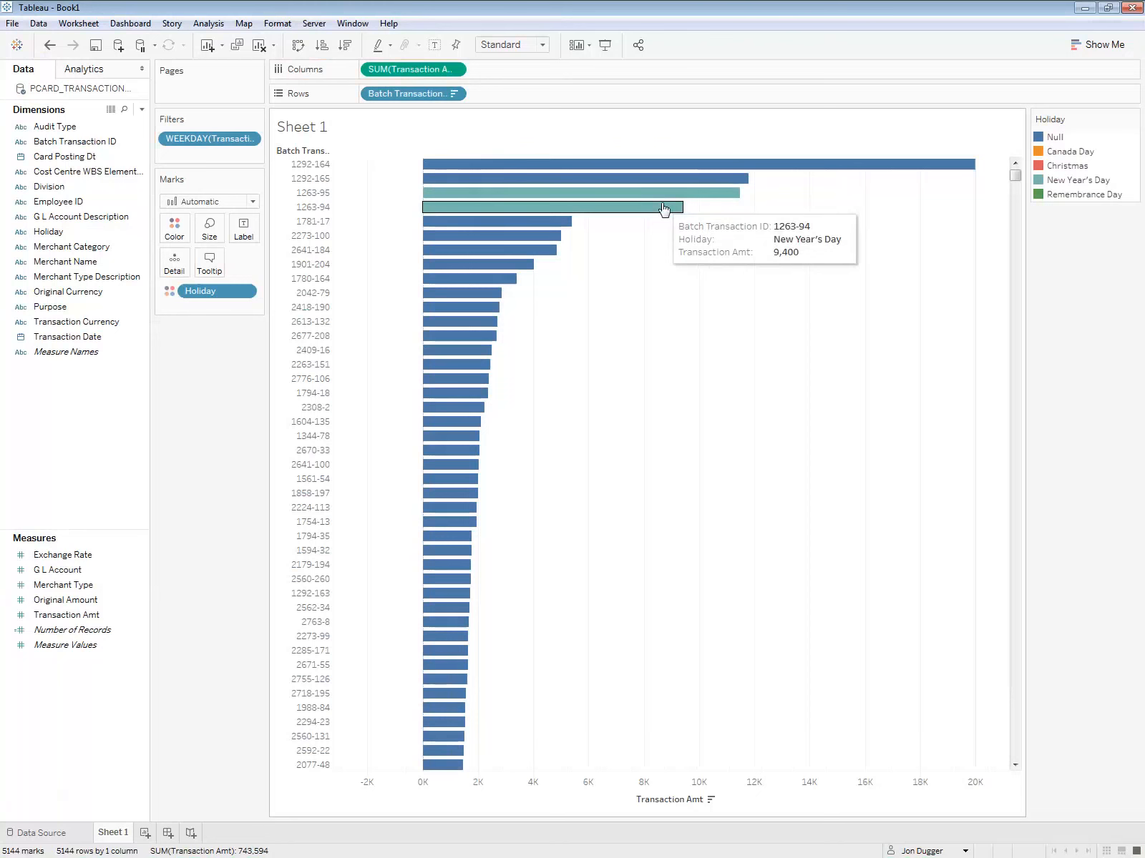
Step: Exclude the Null holiday value from the chart so only holiday transactions are plotted
{"action": "right_click", "coordinate": [1042, 141]}
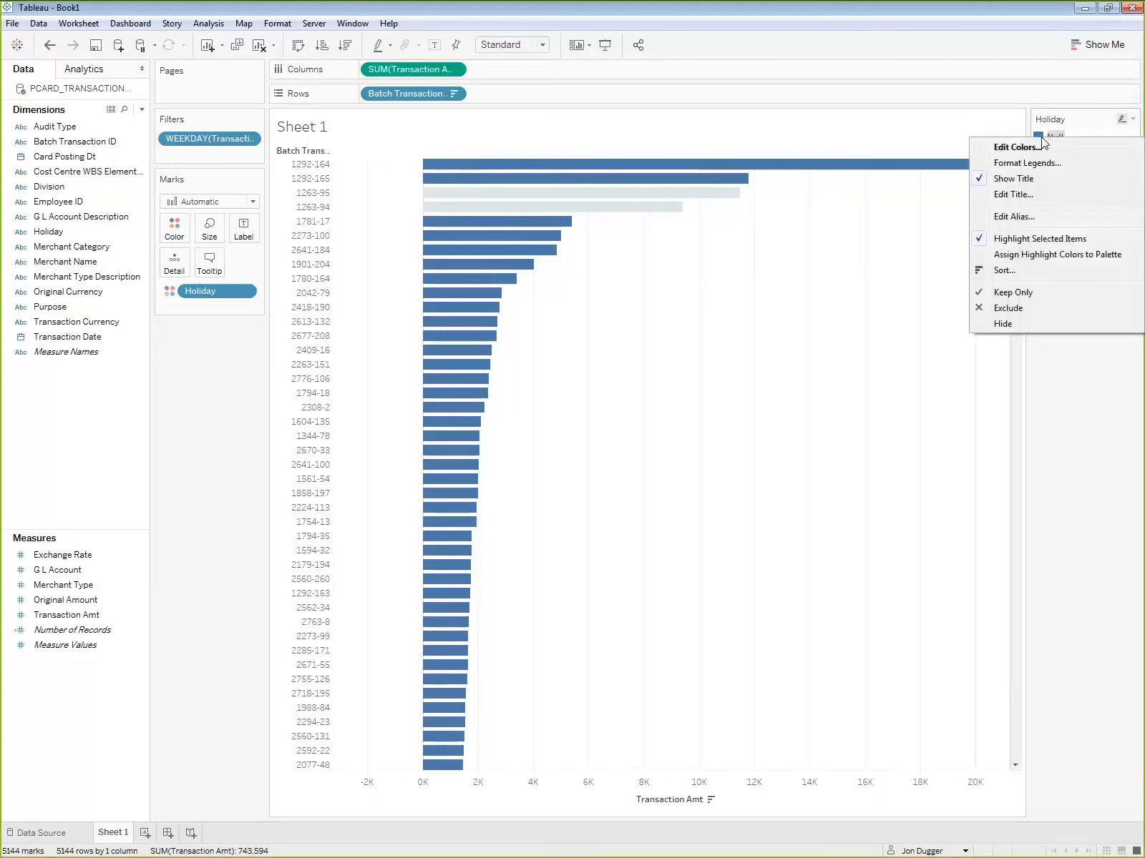
{"action": "left_click", "coordinate": [1043, 308]}
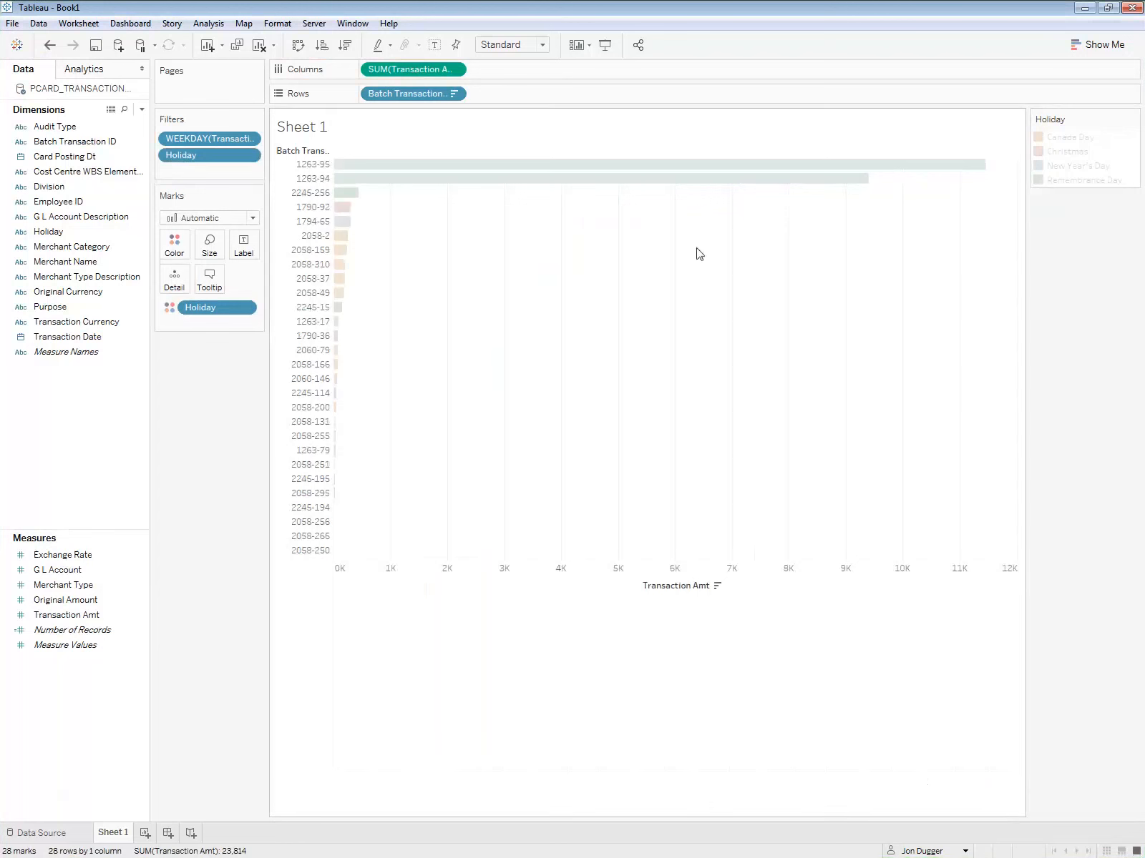
{"action": "left_click", "coordinate": [1046, 181]}
{"action": "left_click", "coordinate": [836, 261]}
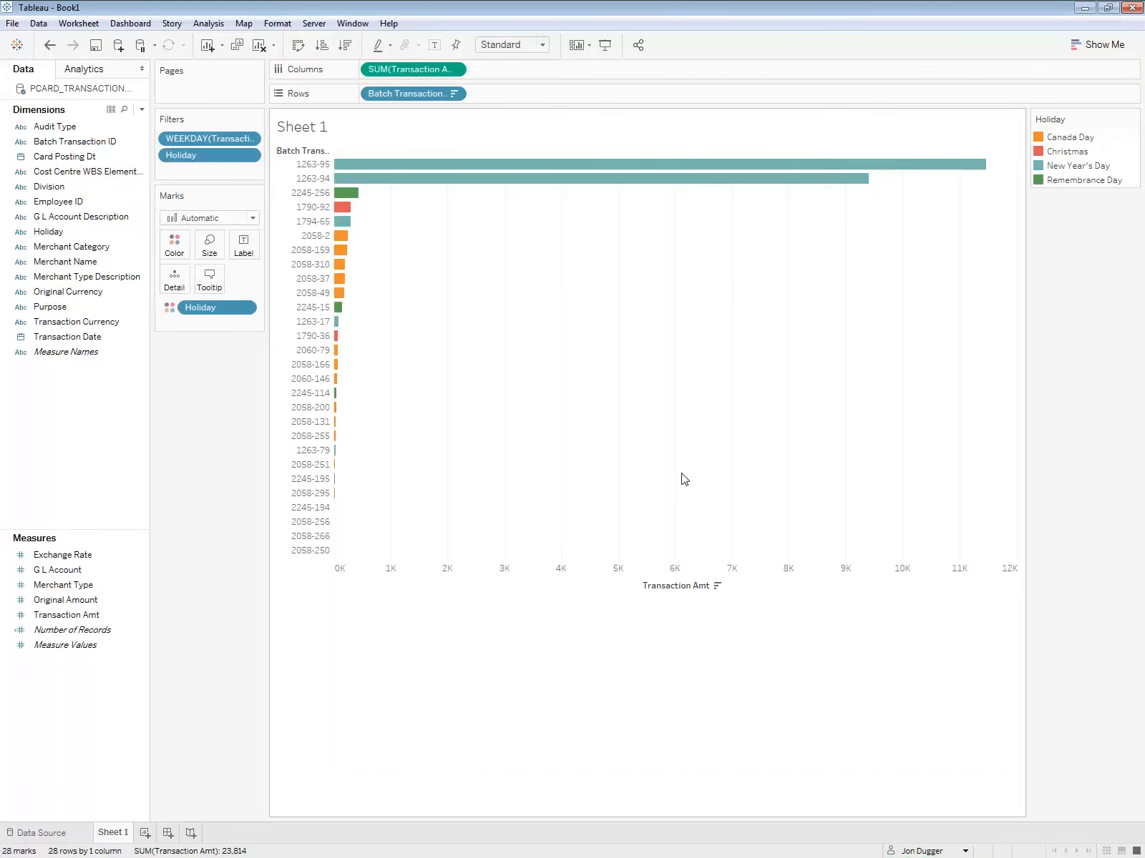
Step: Add a new worksheet and plot the sum of Transaction Amt on its rows
{"action": "left_click", "coordinate": [145, 832]}
{"action": "left_click", "coordinate": [86, 619]}
{"action": "left_click_drag", "start_coordinate": [86, 623], "coordinate": [302, 532]}
{"action": "left_click", "coordinate": [140, 337]}
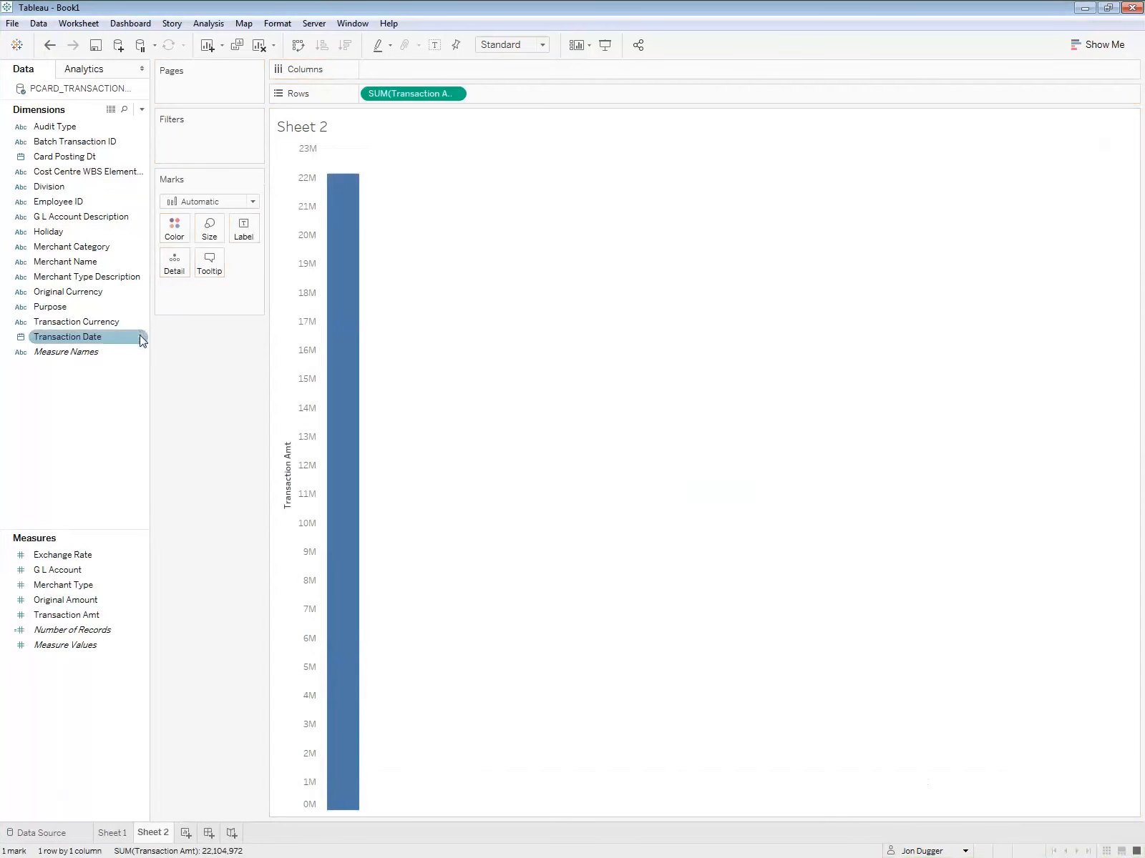
{"action": "left_click", "coordinate": [92, 292]}
{"action": "left_click_drag", "start_coordinate": [75, 322], "coordinate": [182, 136]}
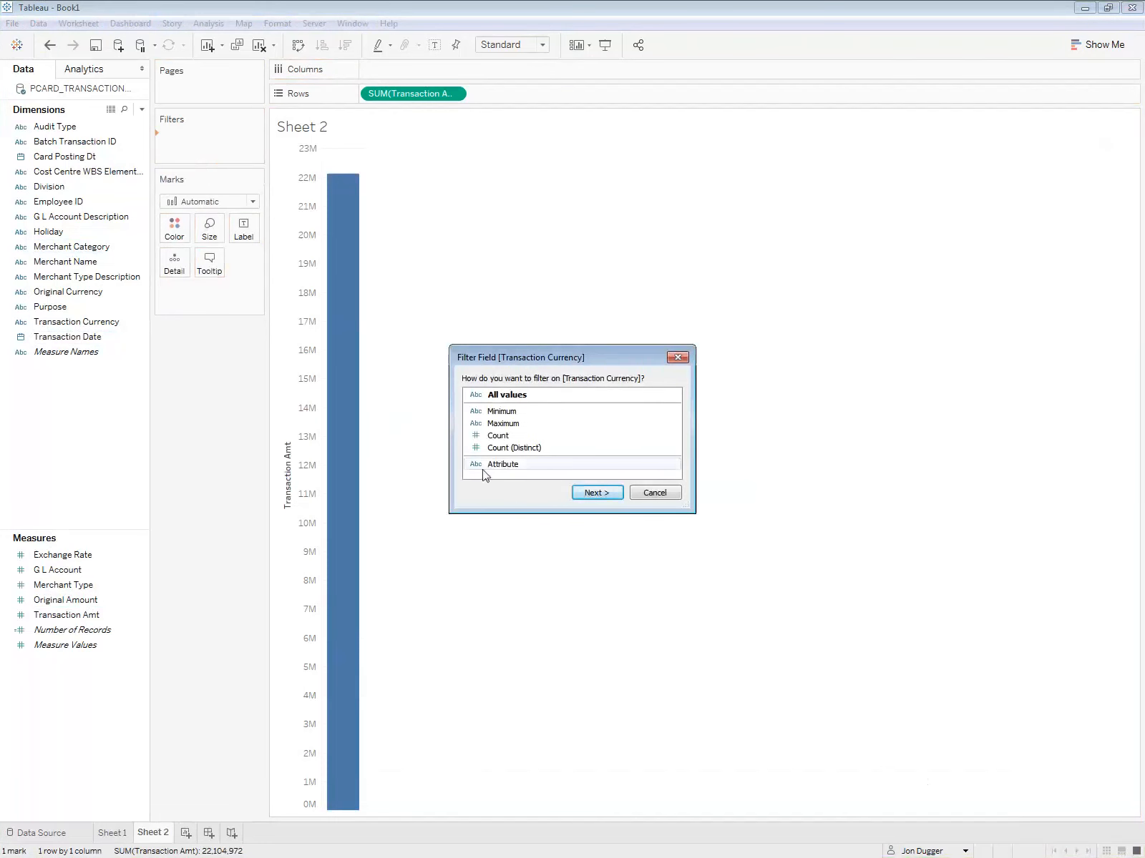
{"action": "key", "text": "Escape"}
Step: Filter Sheet 2 by the weekday of Transaction Date, keeping only Saturday and Sunday
{"action": "left_click_drag", "start_coordinate": [75, 336], "coordinate": [213, 158]}
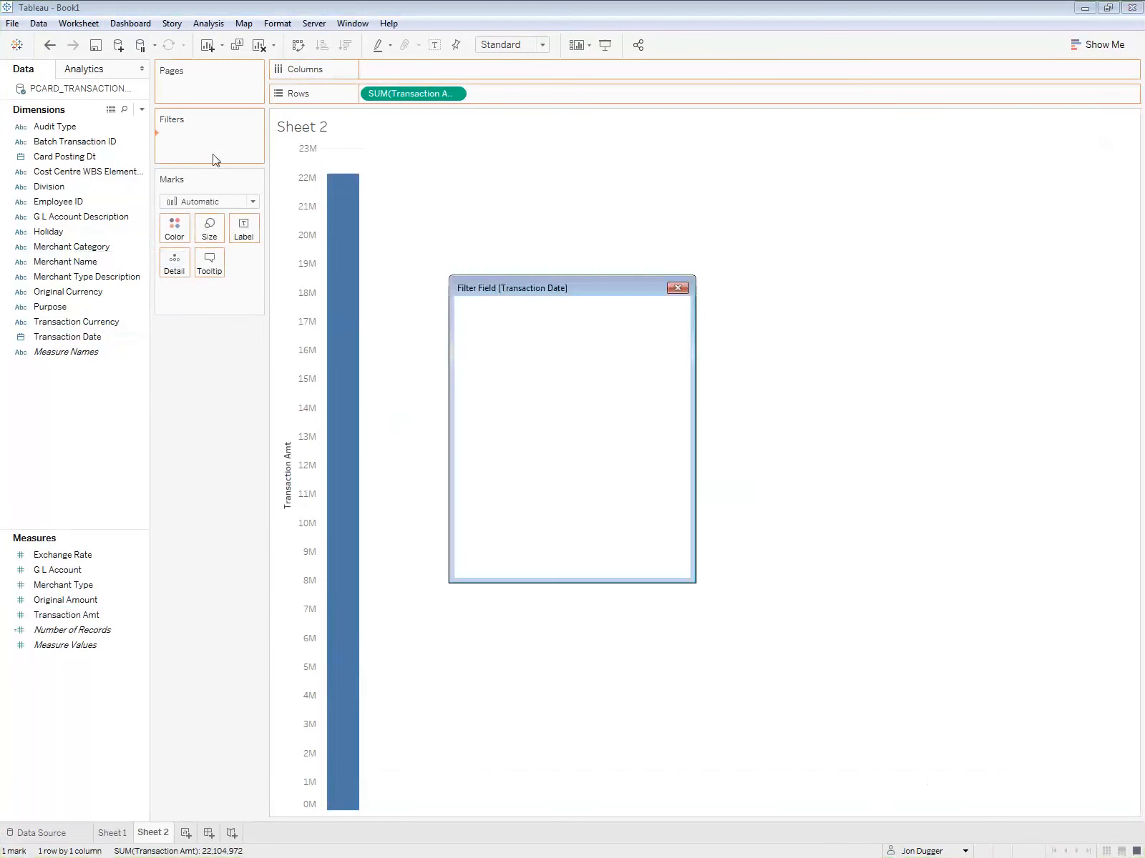
{"action": "double_click", "coordinate": [512, 419]}
{"action": "left_click", "coordinate": [437, 393]}
{"action": "left_click", "coordinate": [438, 316]}
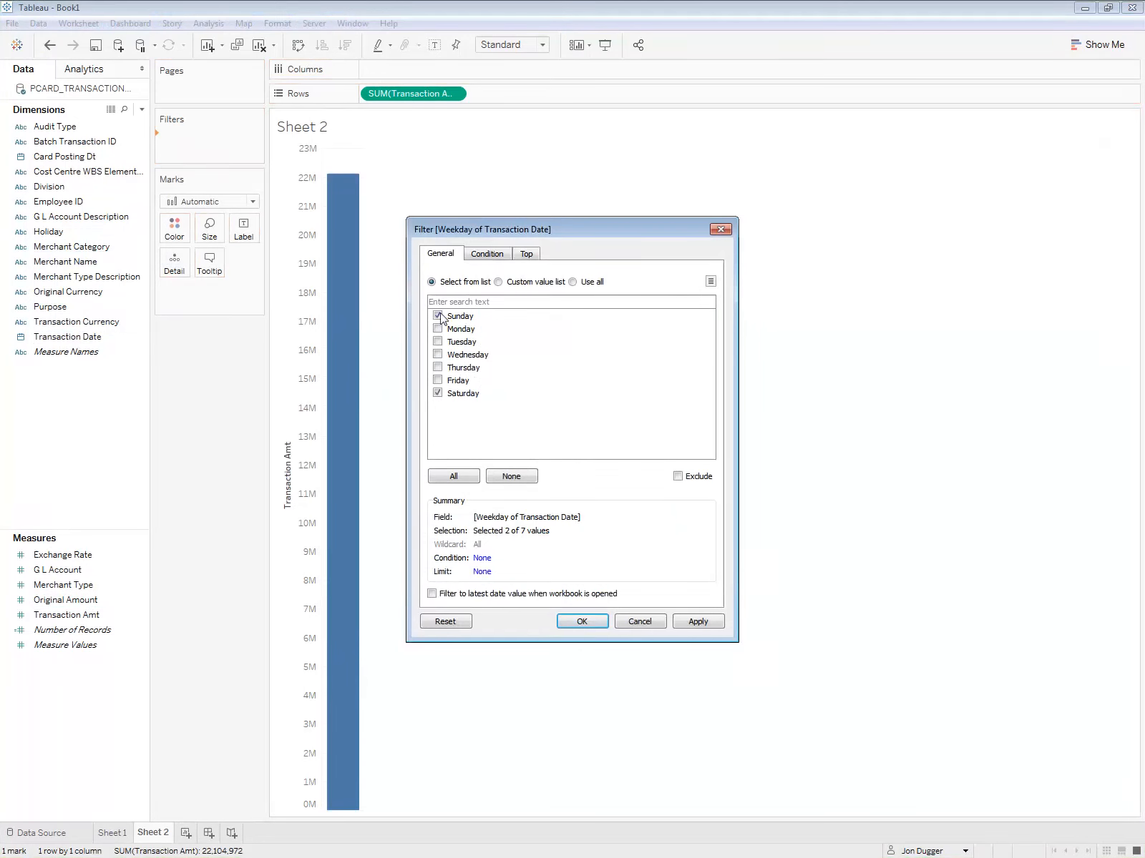
{"action": "left_click", "coordinate": [559, 625]}
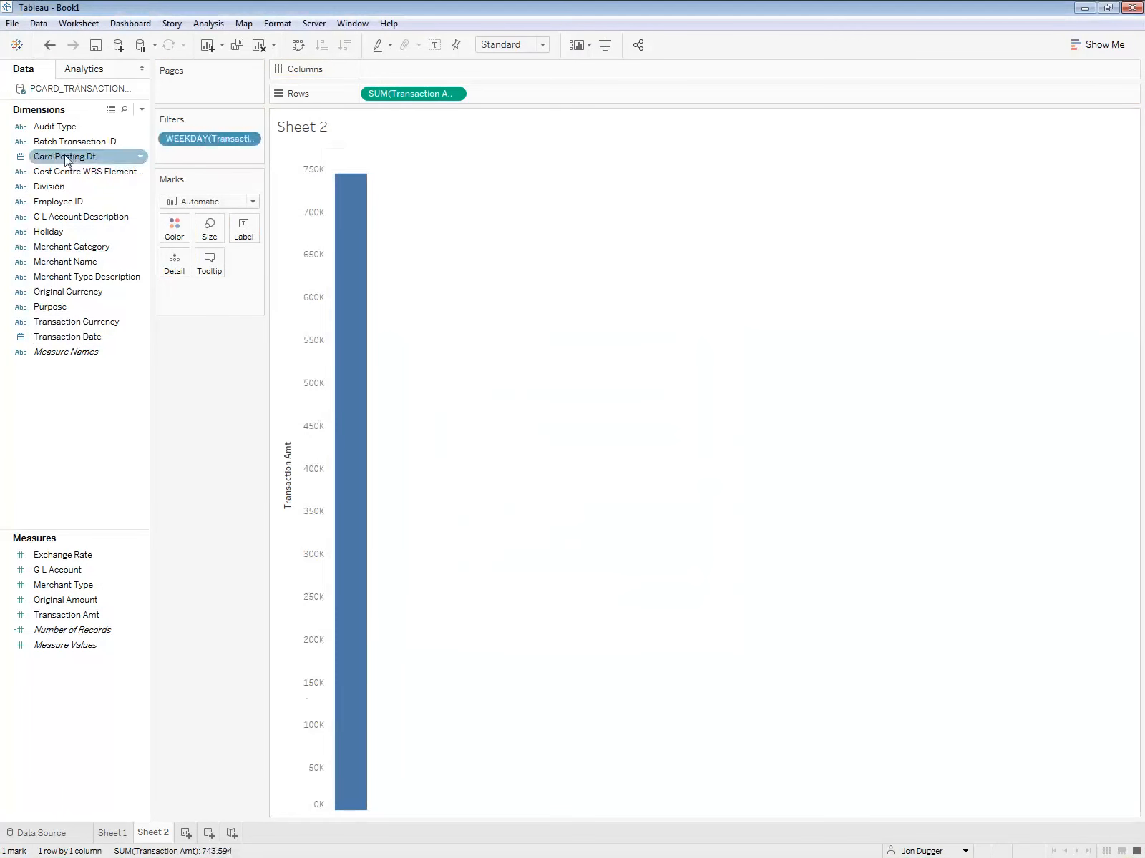
Step: Plot the sum of Transaction Amt per Batch Transaction ID as horizontal bars sorted in descending order
{"action": "left_click_drag", "start_coordinate": [82, 143], "coordinate": [442, 77]}
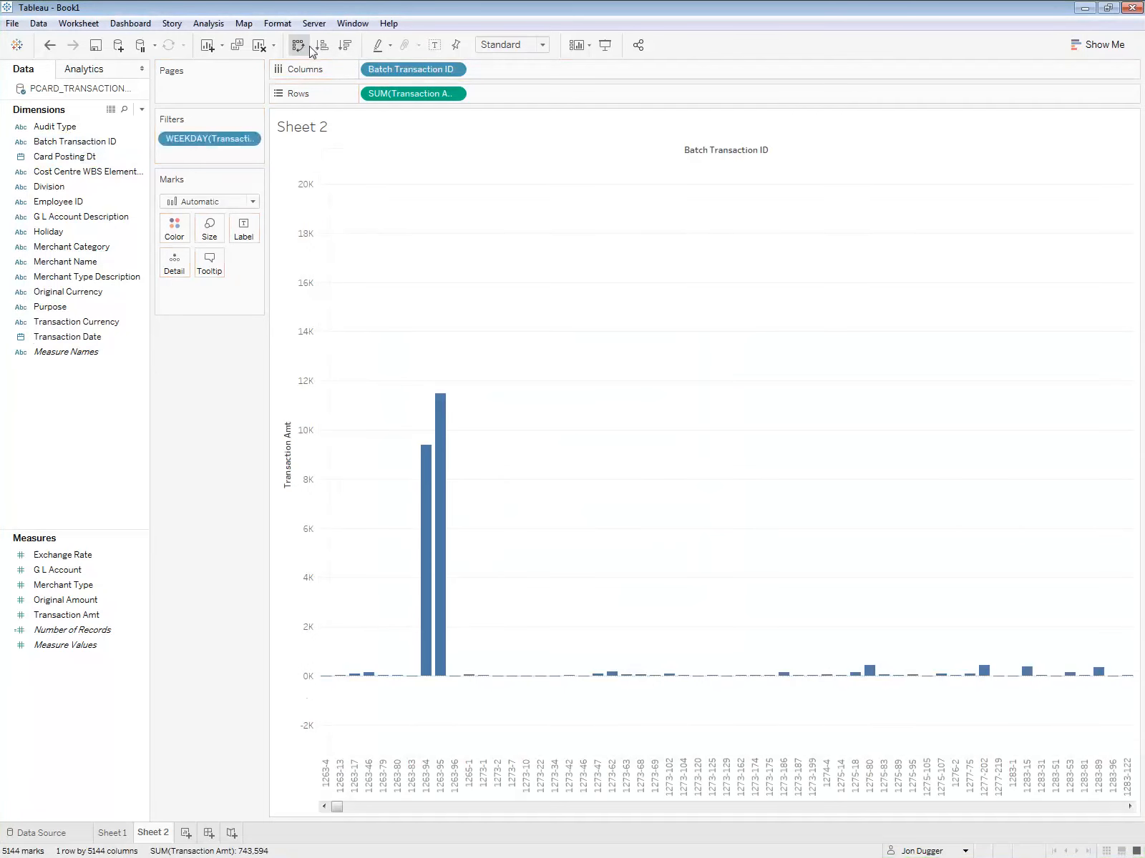
{"action": "left_click", "coordinate": [309, 47]}
{"action": "left_click", "coordinate": [345, 45]}
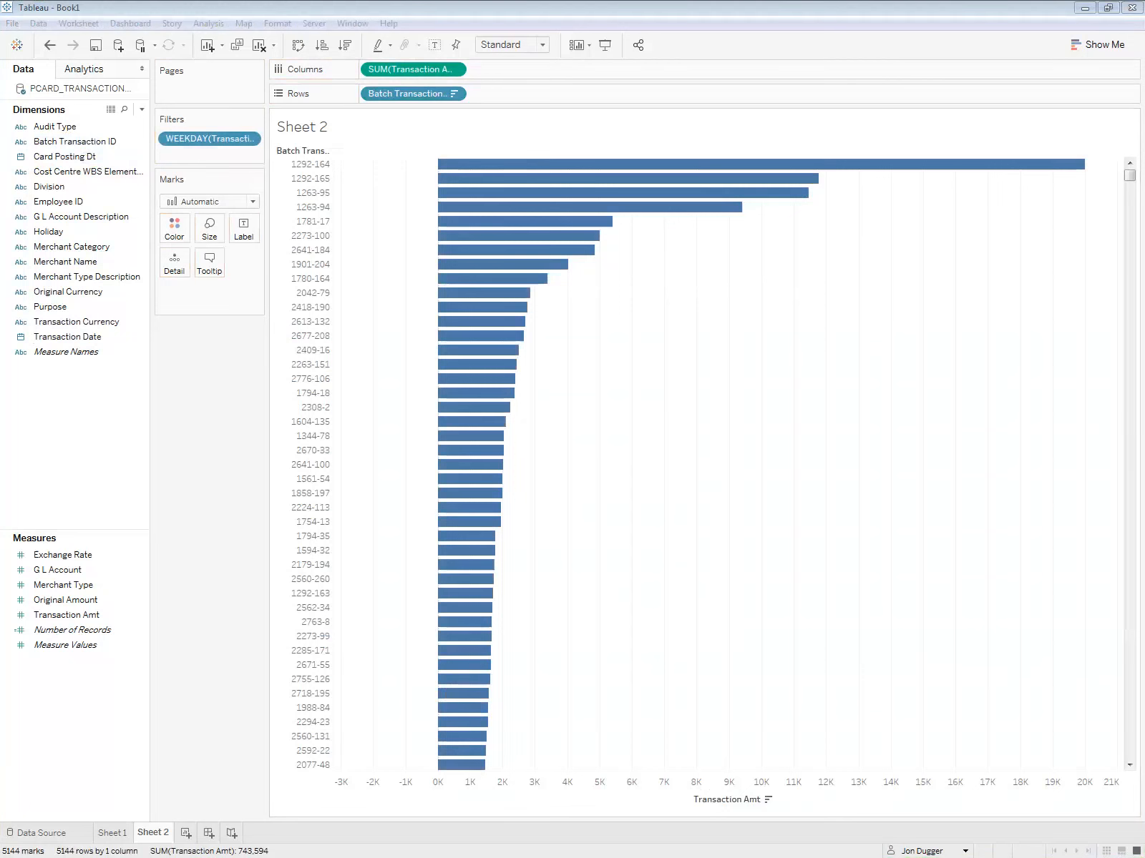
{"action": "left_click", "coordinate": [991, 429]}
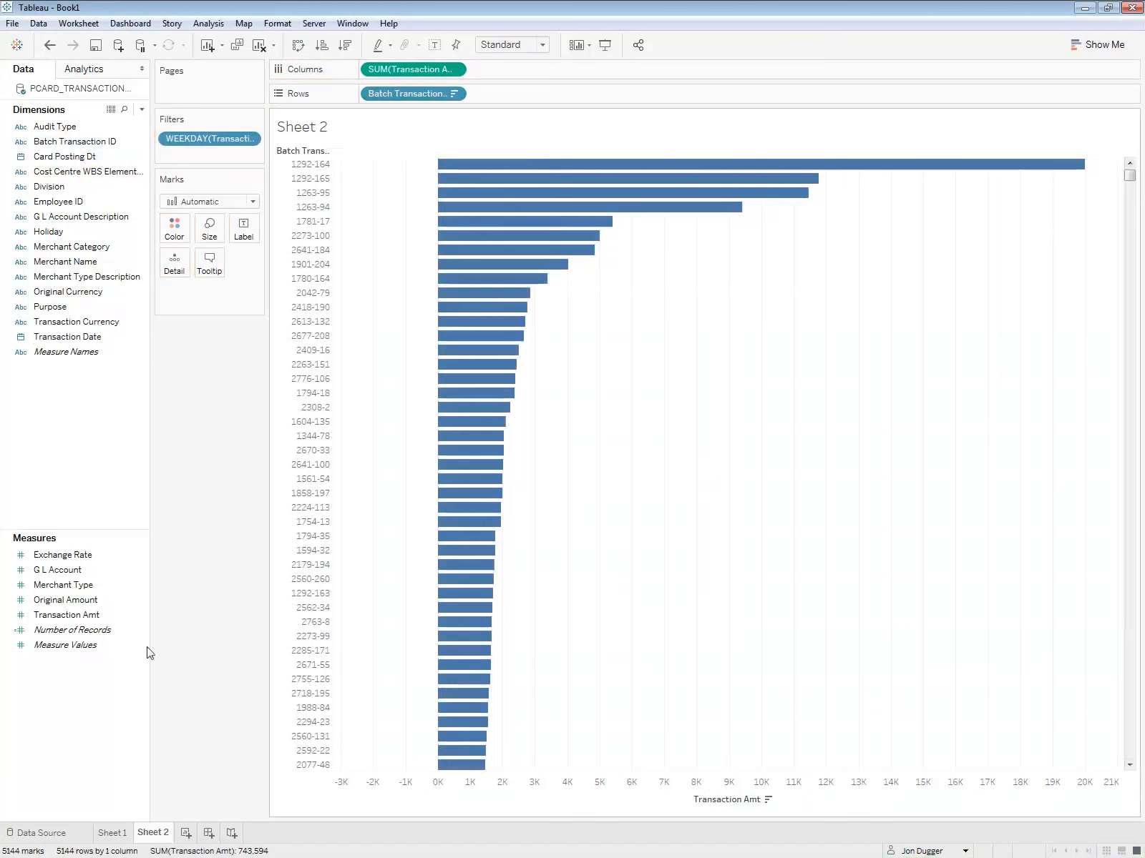
Step: Filter the chart by the sum of Transaction Amt, keeping only values of at least 10000
{"action": "left_click", "coordinate": [43, 601]}
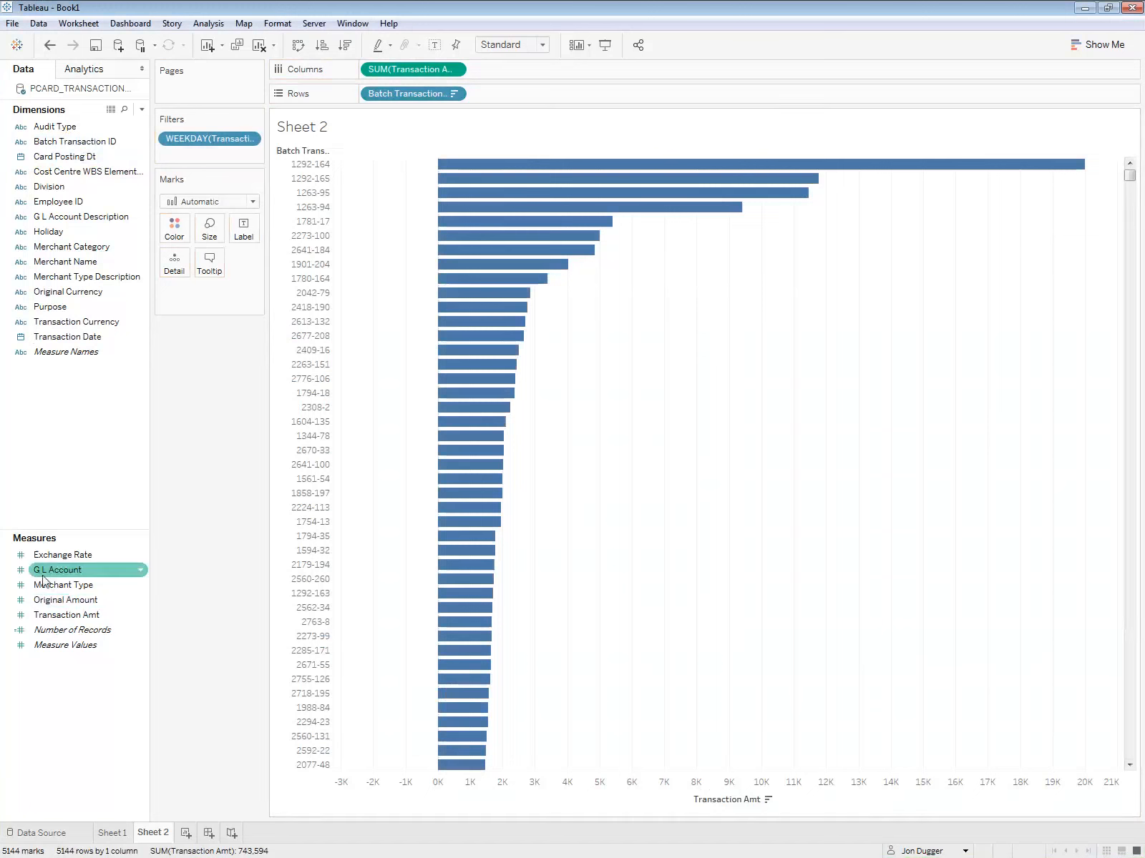
{"action": "left_click", "coordinate": [59, 617]}
{"action": "left_click_drag", "start_coordinate": [59, 616], "coordinate": [172, 155]}
{"action": "left_click", "coordinate": [519, 362]}
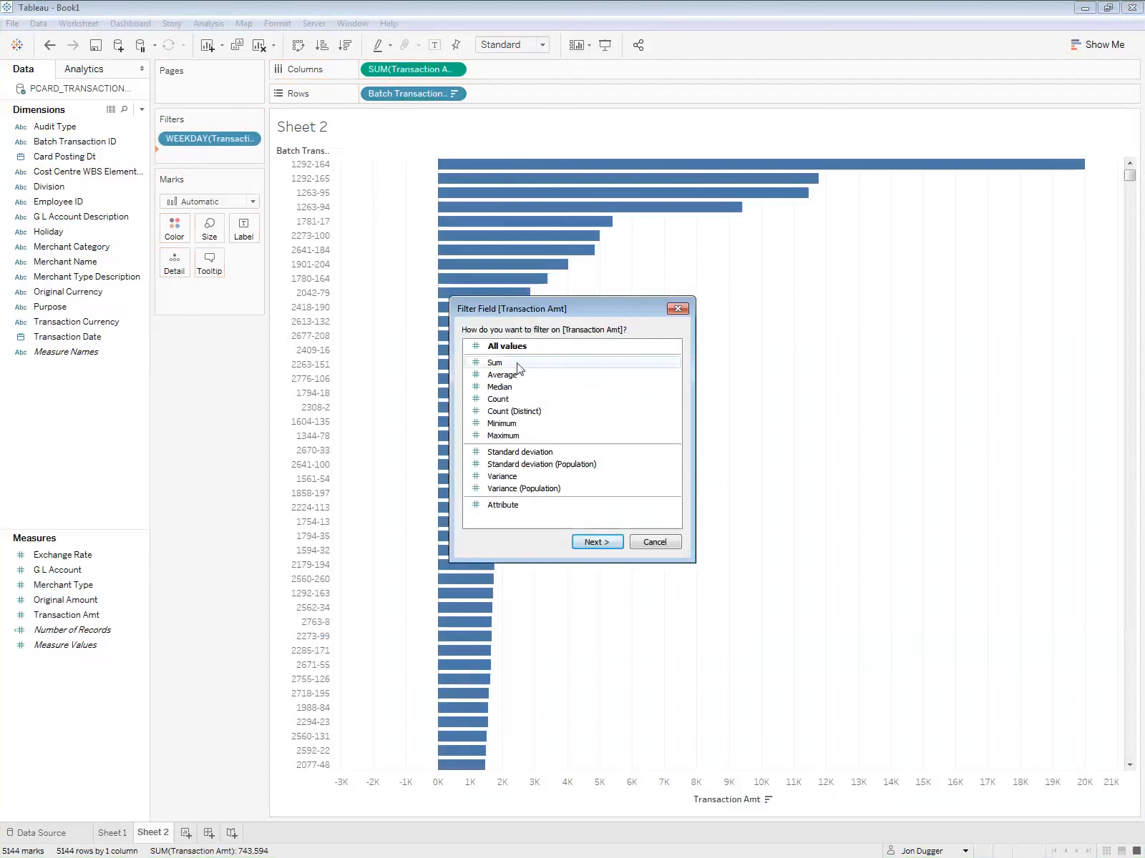
{"action": "double_click", "coordinate": [521, 363]}
{"action": "left_click", "coordinate": [540, 359]}
{"action": "left_click_drag", "start_coordinate": [482, 431], "coordinate": [364, 434]}
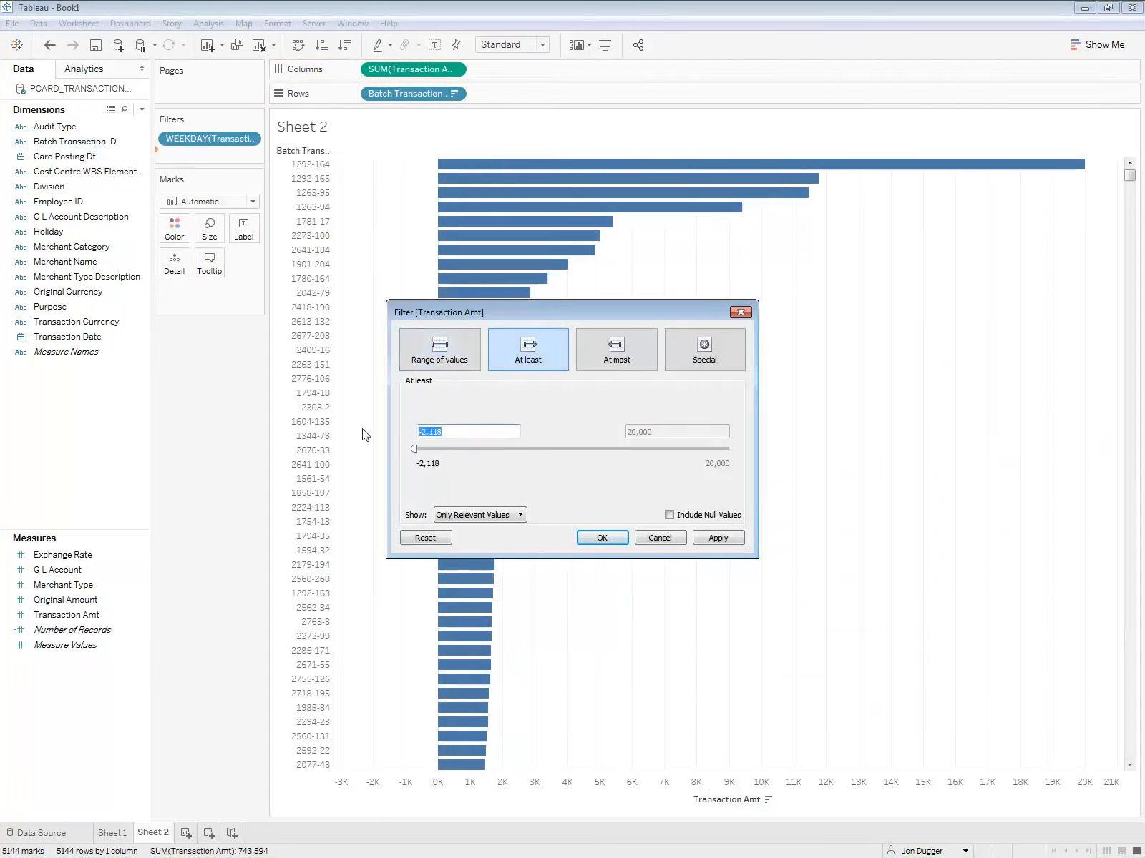
{"action": "type", "text": "10000"}
{"action": "left_click", "coordinate": [591, 541]}
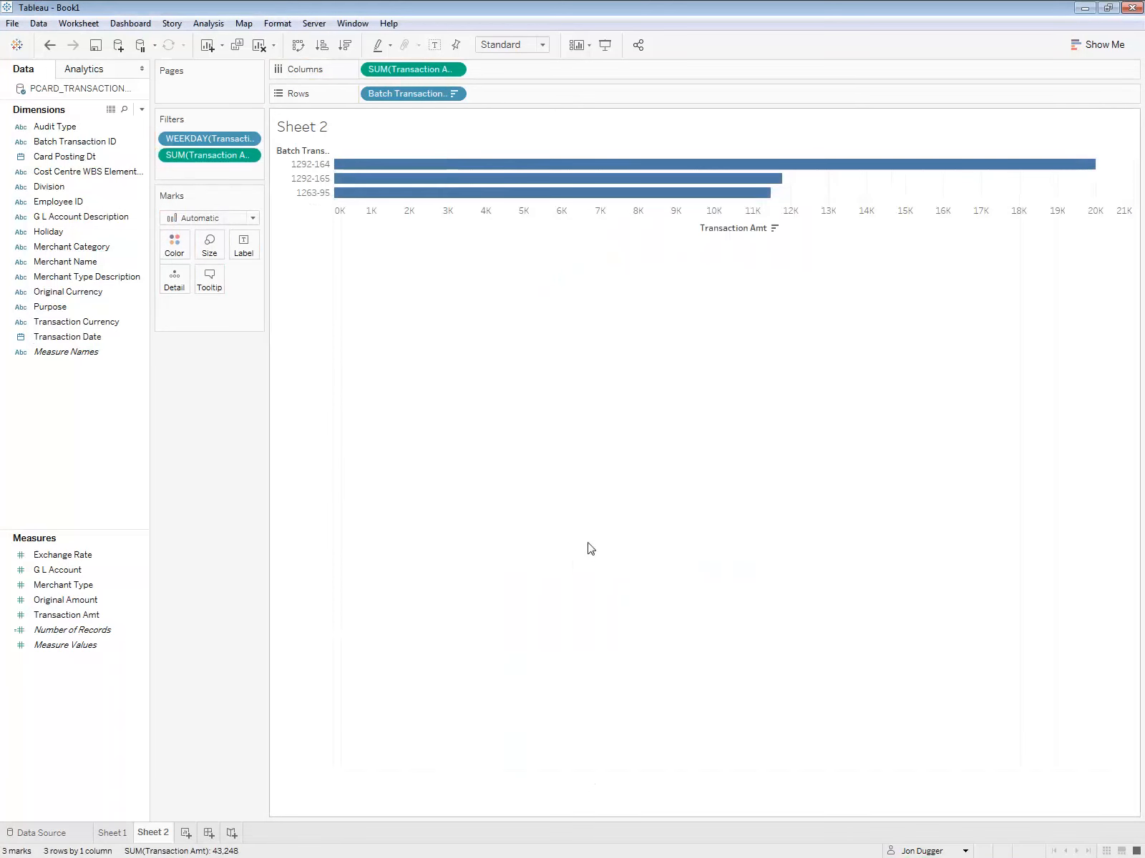
Step: Rename the Sheet 2 worksheet as >10K
{"action": "right_click", "coordinate": [159, 834]}
{"action": "left_click", "coordinate": [248, 700]}
{"action": "type", "text": ">10K"}
{"action": "key", "text": "Return"}
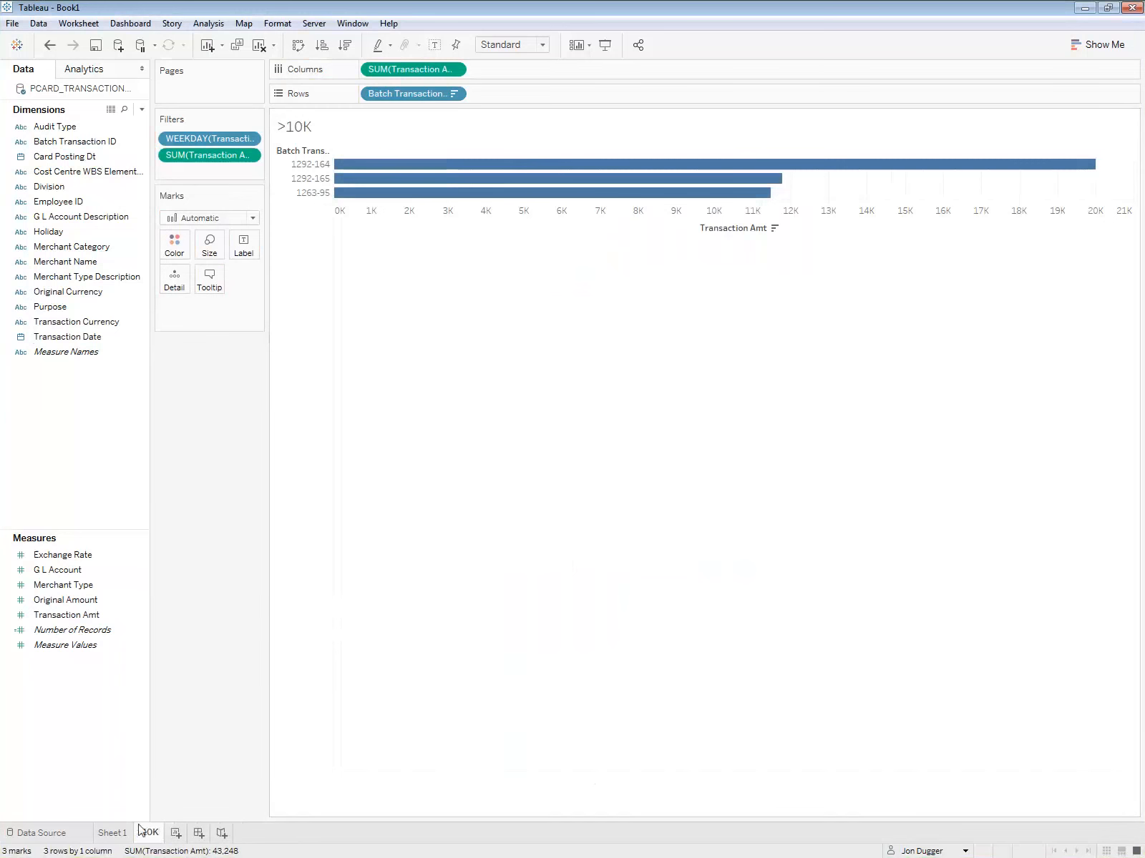
Step: Rename the Sheet 1 worksheet as Holidays
{"action": "left_click", "coordinate": [114, 833]}
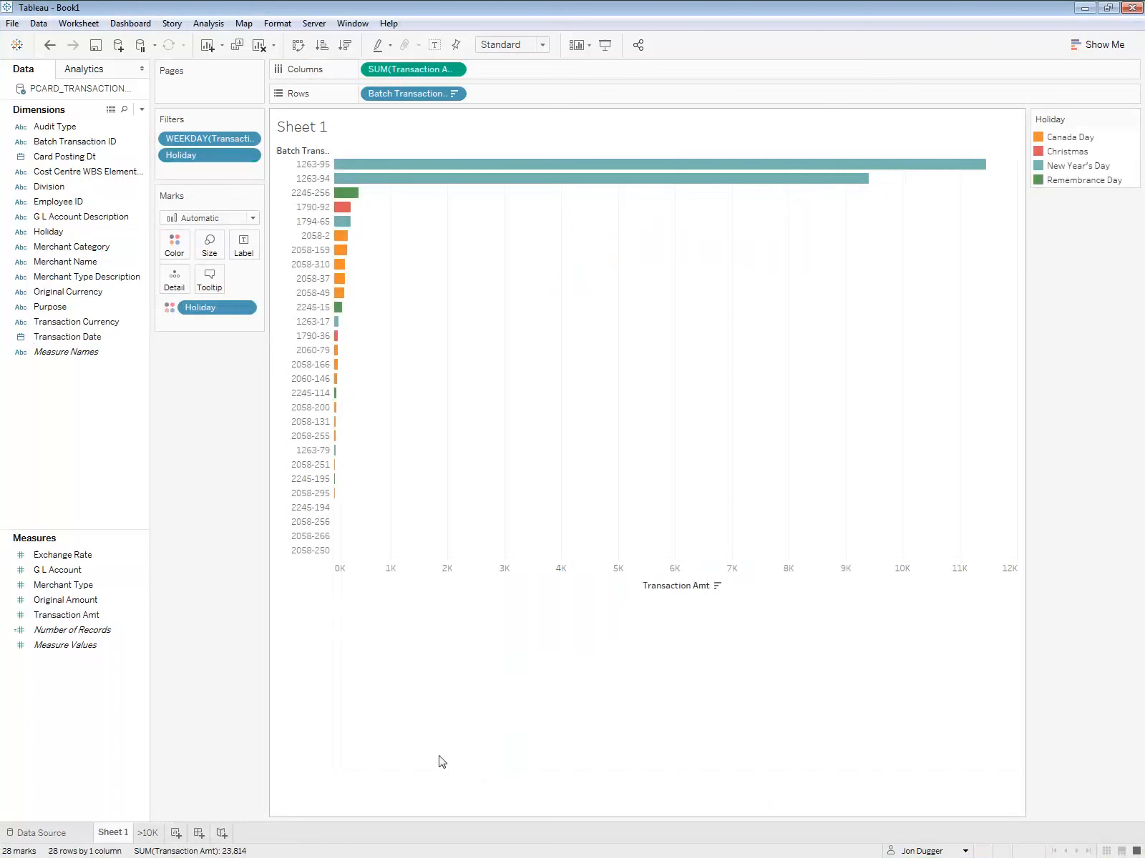
{"action": "right_click", "coordinate": [128, 832]}
{"action": "left_click", "coordinate": [224, 692]}
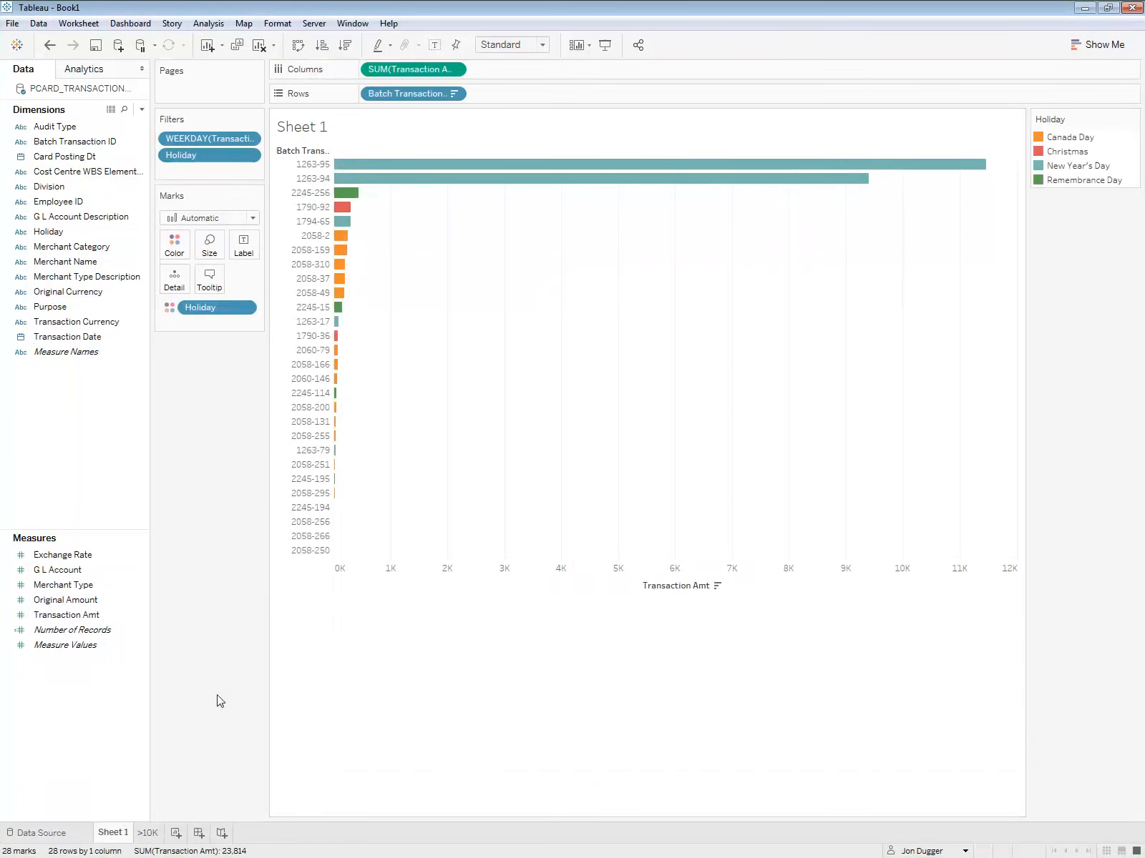
{"action": "type", "text": "Holidays"}
{"action": "key", "text": "Return"}
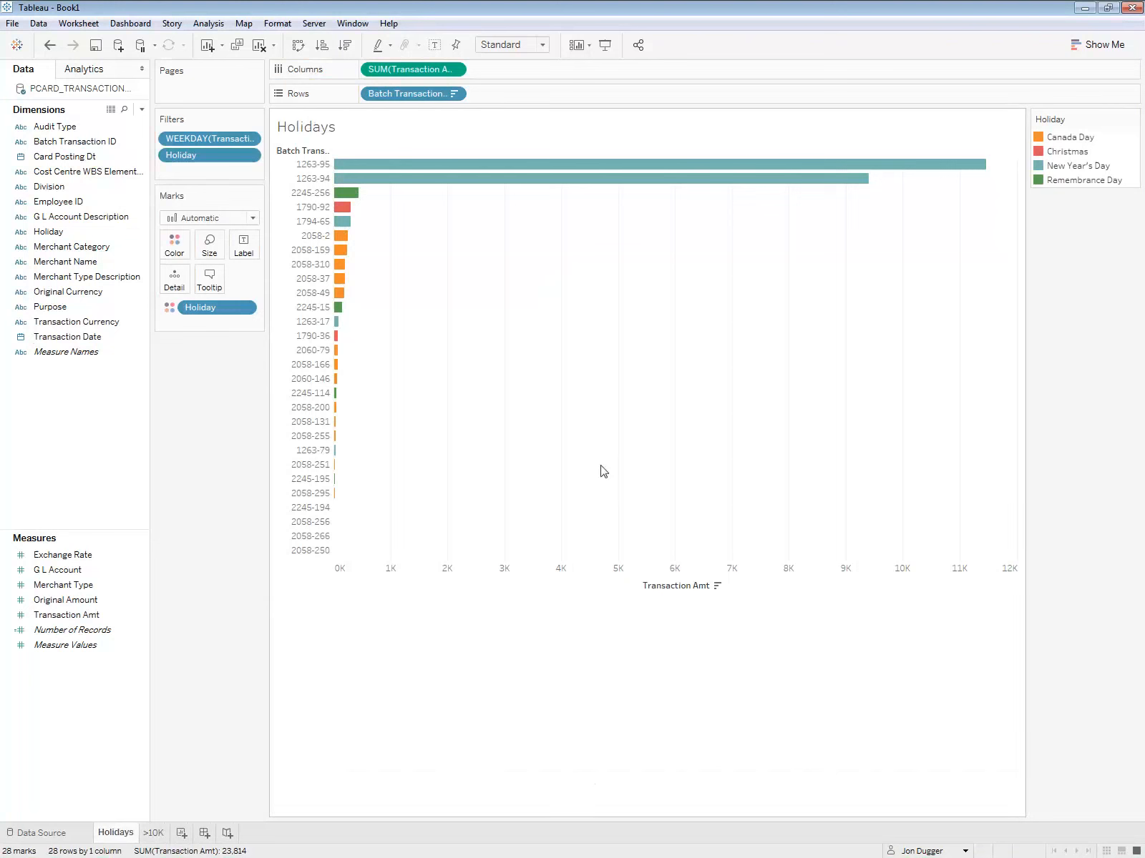
Step: Add Merchant Name as a detail on the Holidays bars and inspect the merchants of the largest transactions
{"action": "mouse_move", "coordinate": [679, 171]}
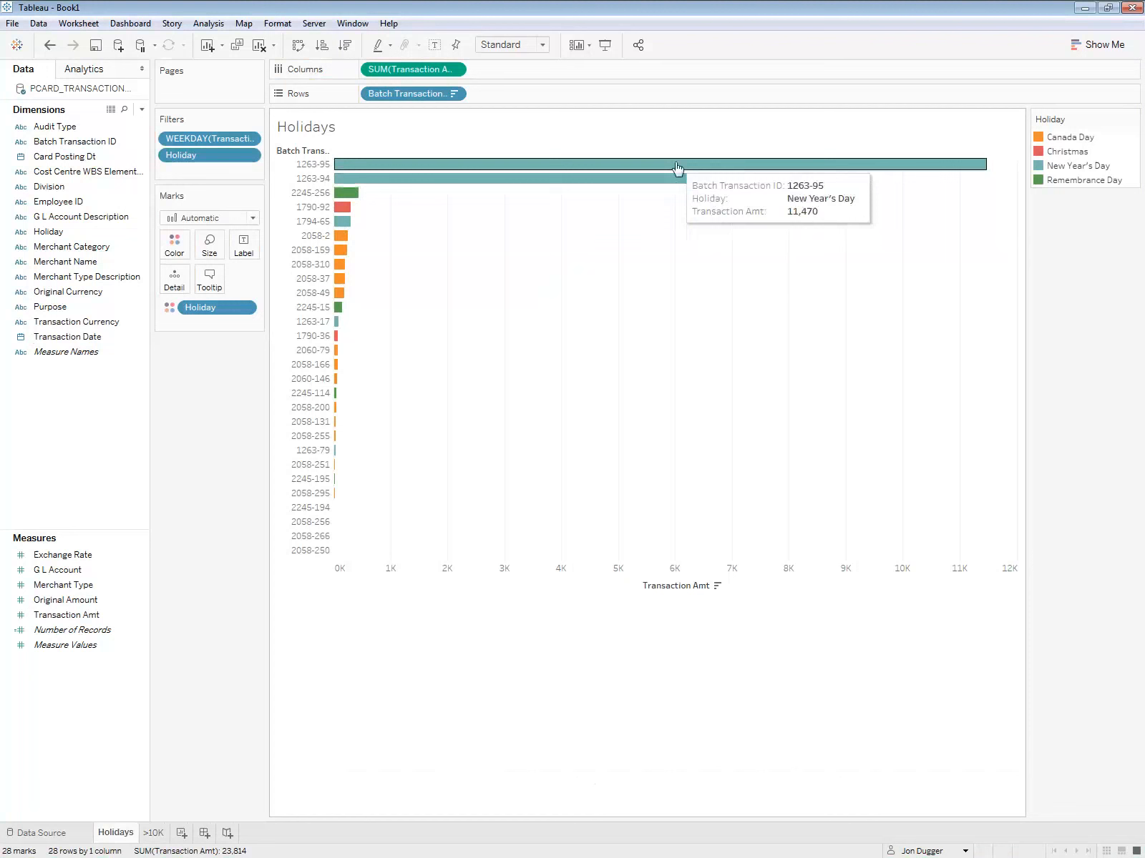
{"action": "mouse_move", "coordinate": [350, 204]}
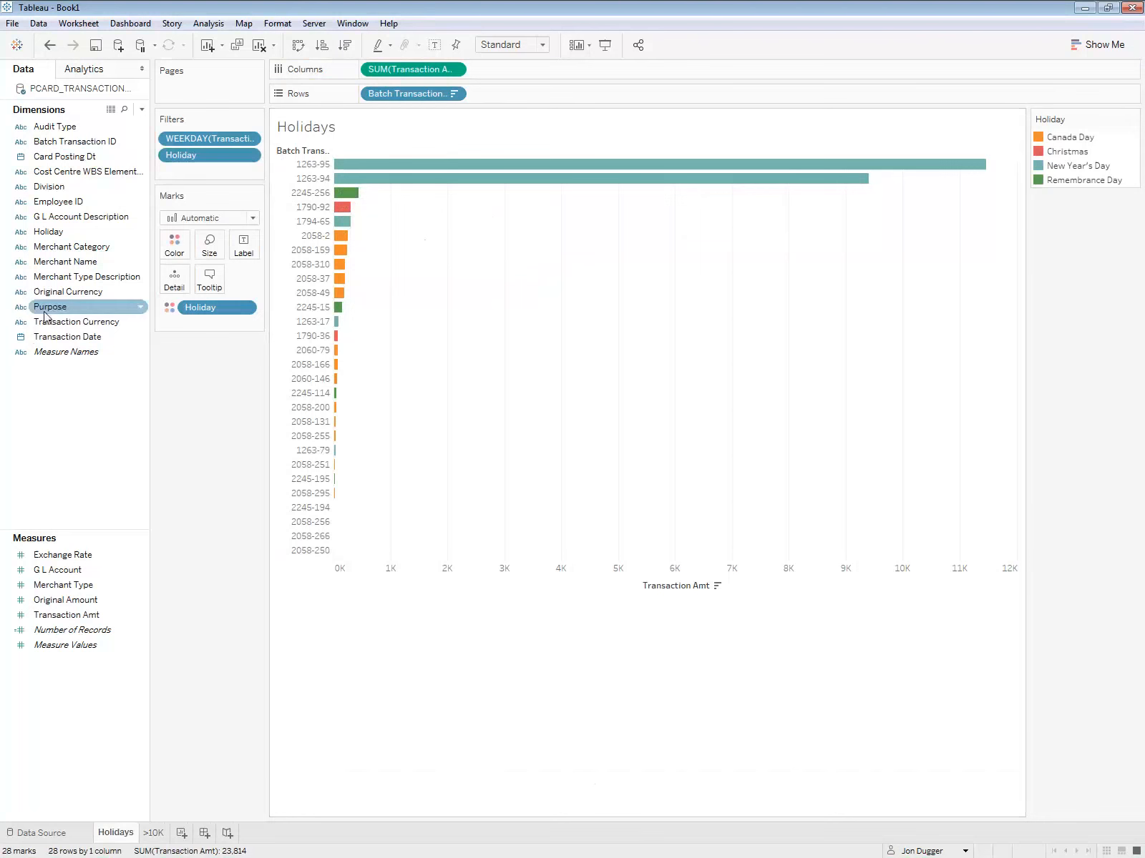
{"action": "left_click_drag", "start_coordinate": [56, 263], "coordinate": [171, 281]}
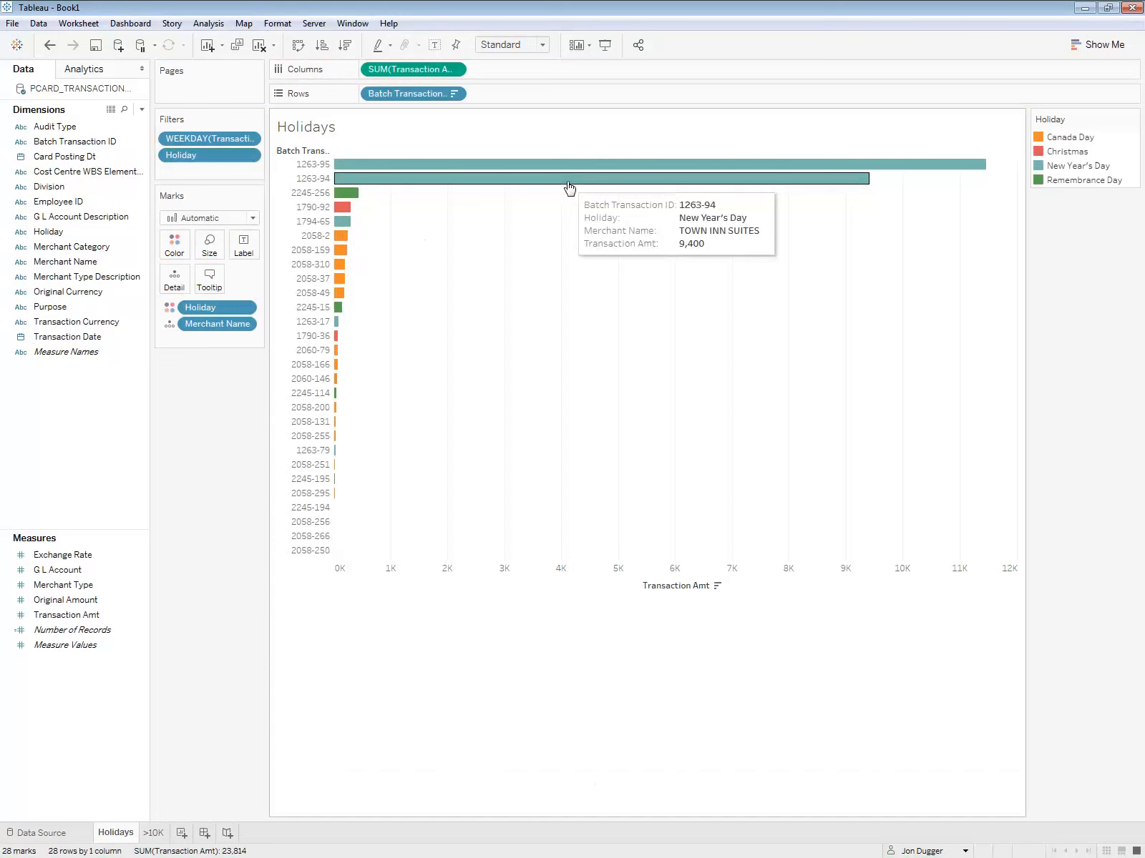
{"action": "mouse_move", "coordinate": [569, 173]}
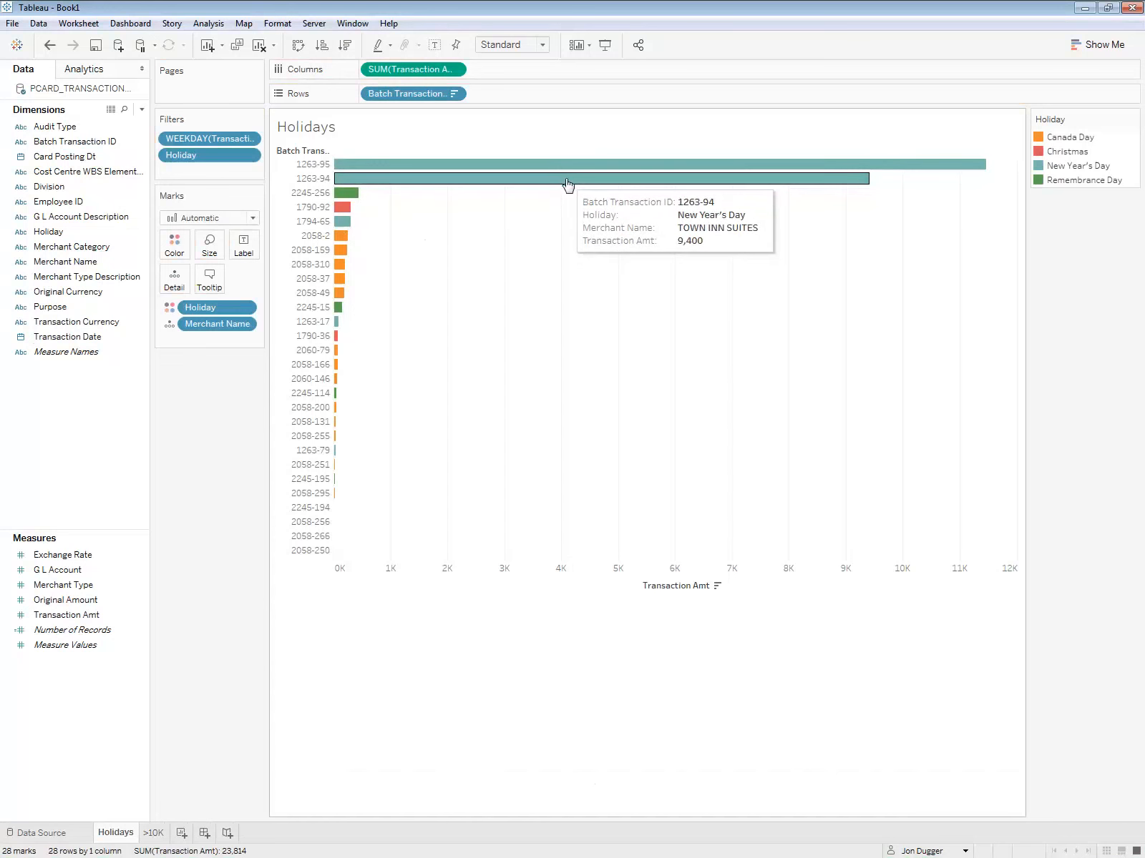
{"action": "mouse_move", "coordinate": [348, 203]}
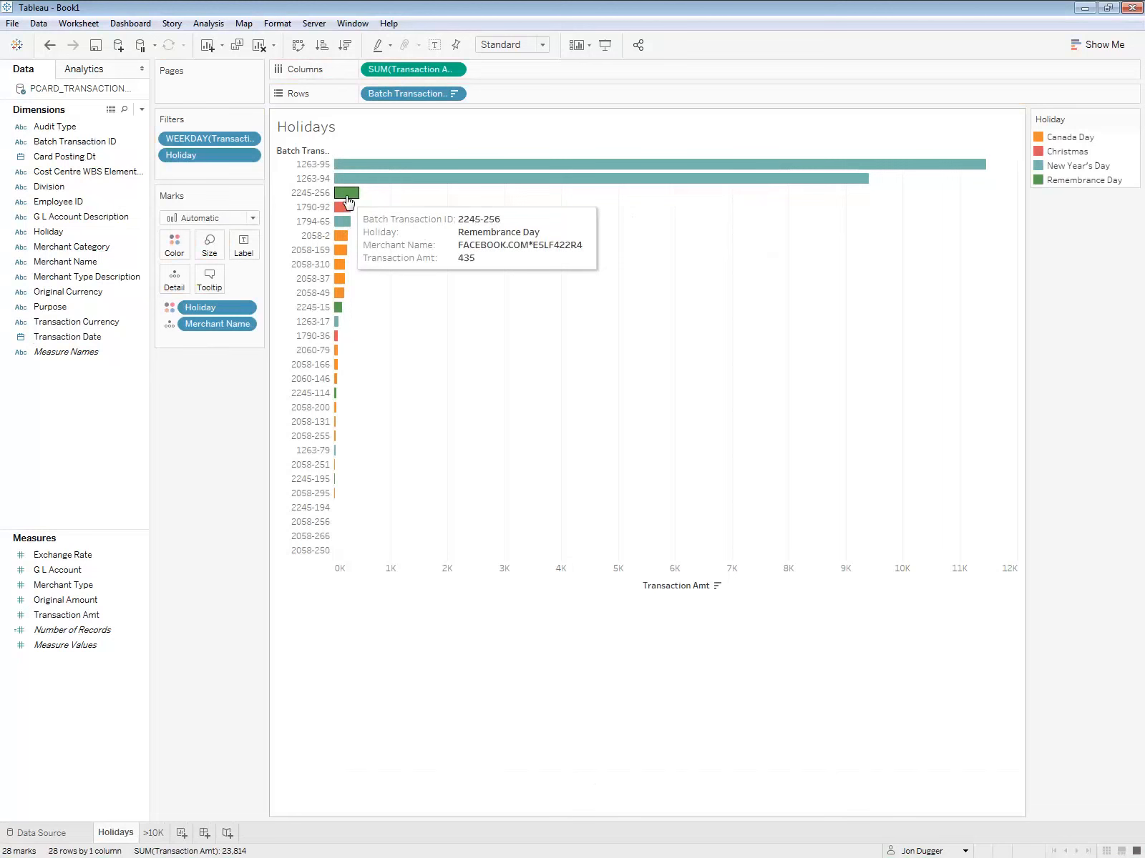
Step: Add Purpose and Employee ID as details on the Holidays bars and inspect the second-largest New Year's Day transaction
{"action": "left_click_drag", "start_coordinate": [72, 306], "coordinate": [180, 283]}
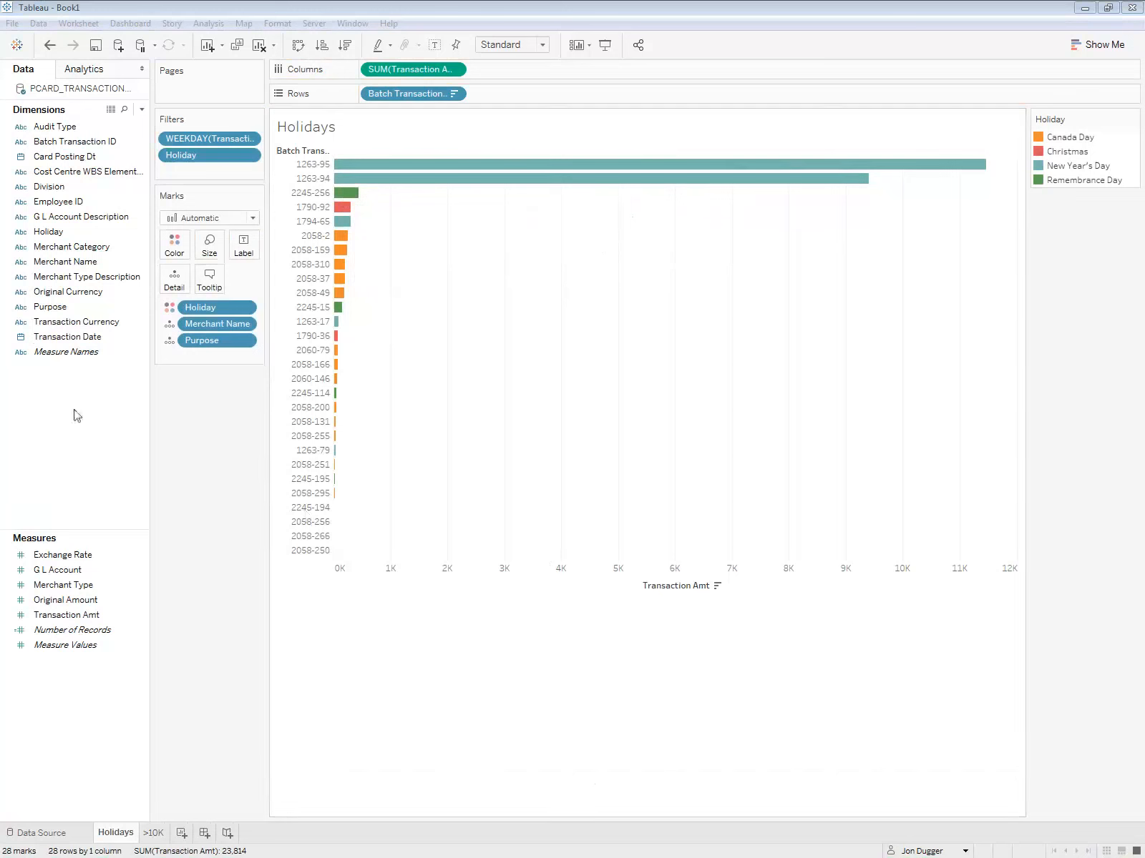
{"action": "left_click", "coordinate": [77, 202]}
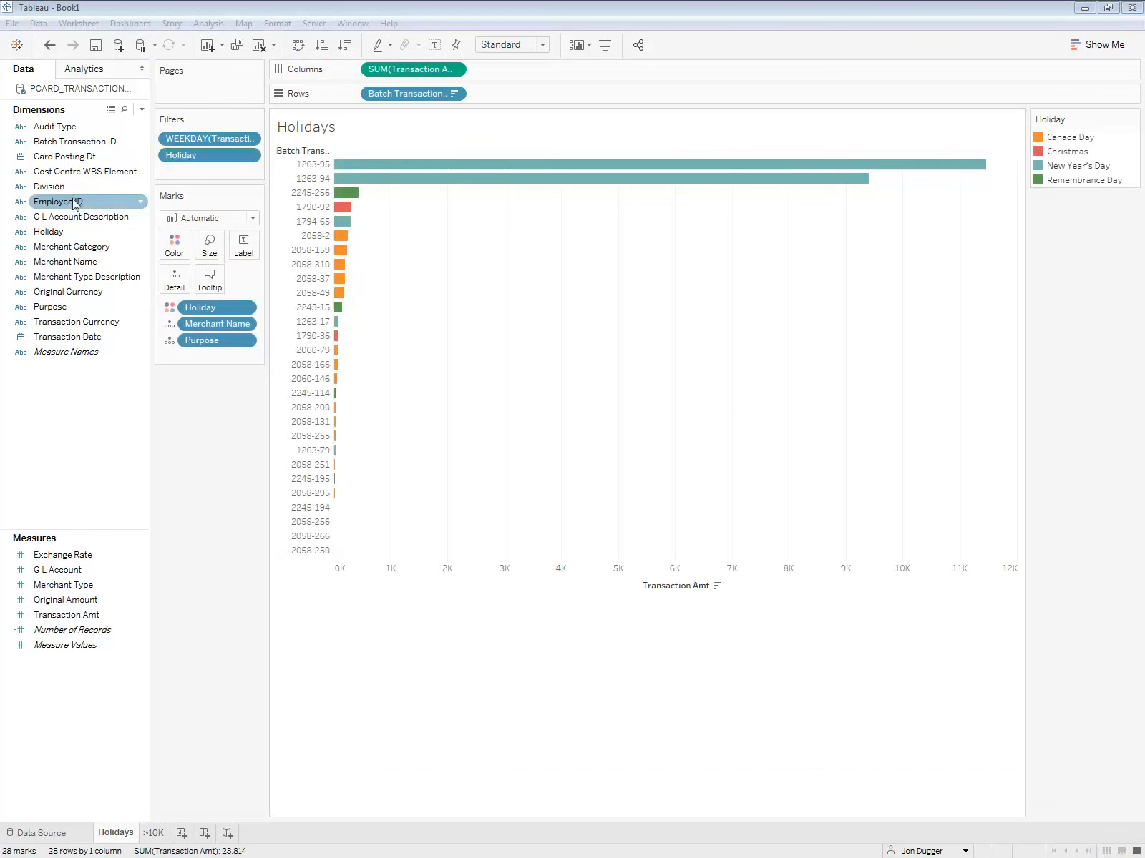
{"action": "left_click_drag", "start_coordinate": [77, 203], "coordinate": [174, 280]}
{"action": "mouse_move", "coordinate": [410, 187]}
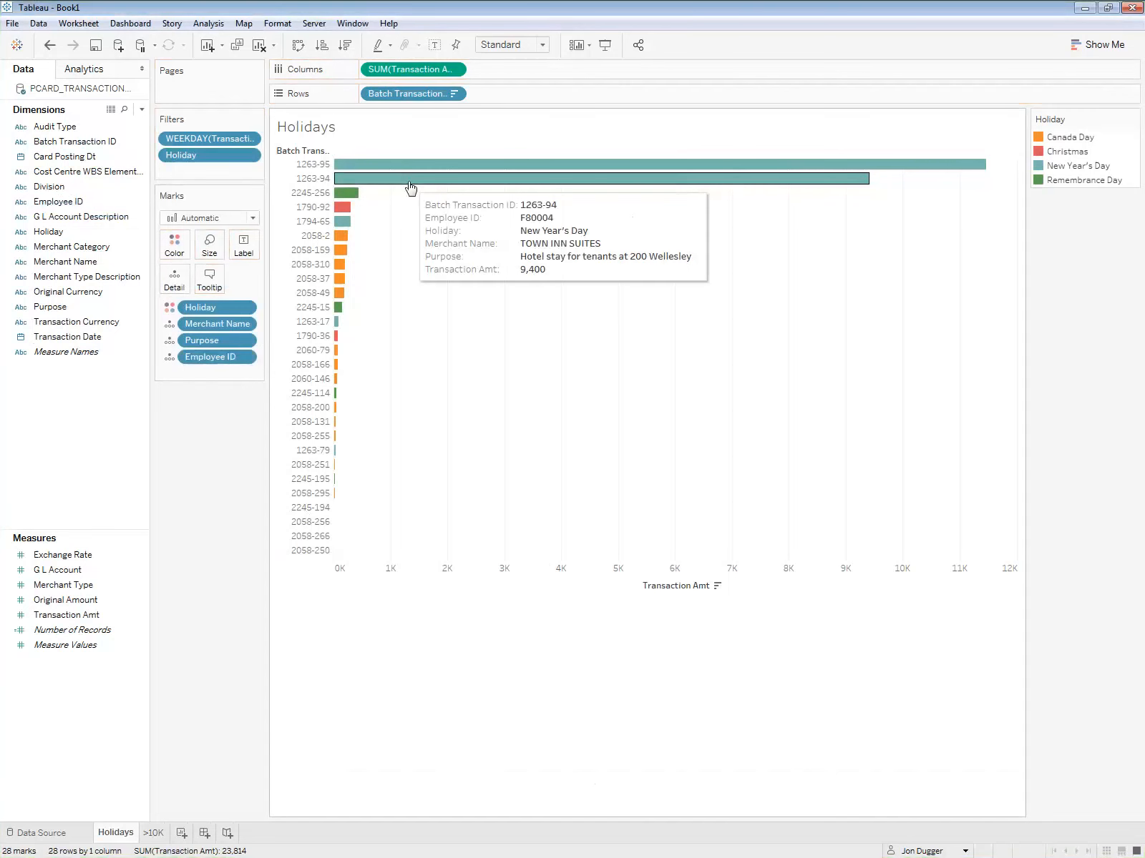